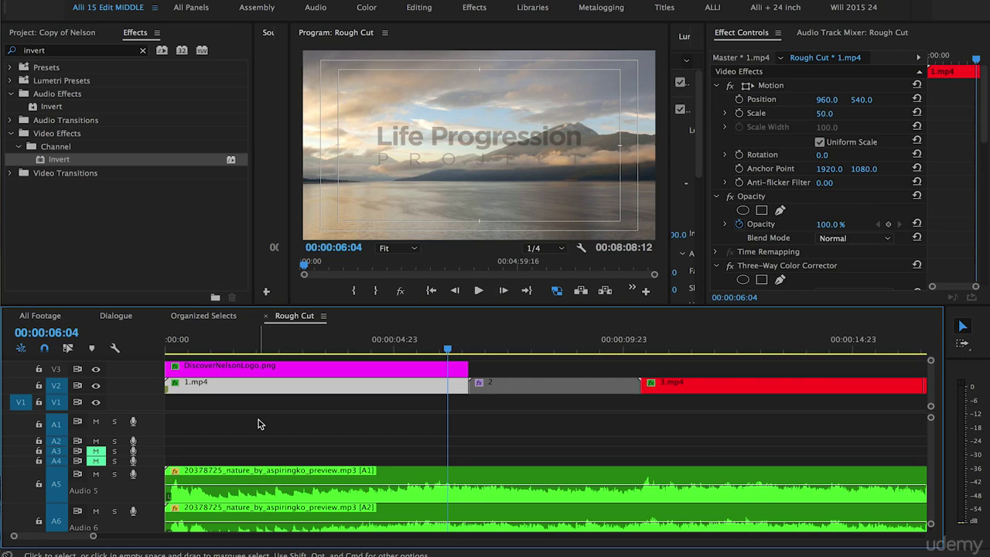
pyautogui.press('super+s')
pyautogui.rightClick(296, 372)
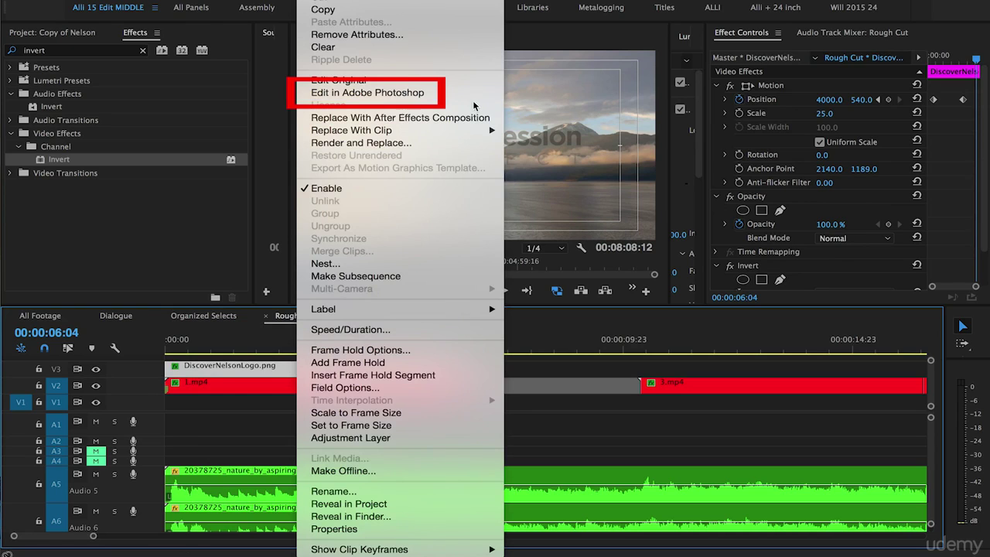
pyautogui.click(199, 221)
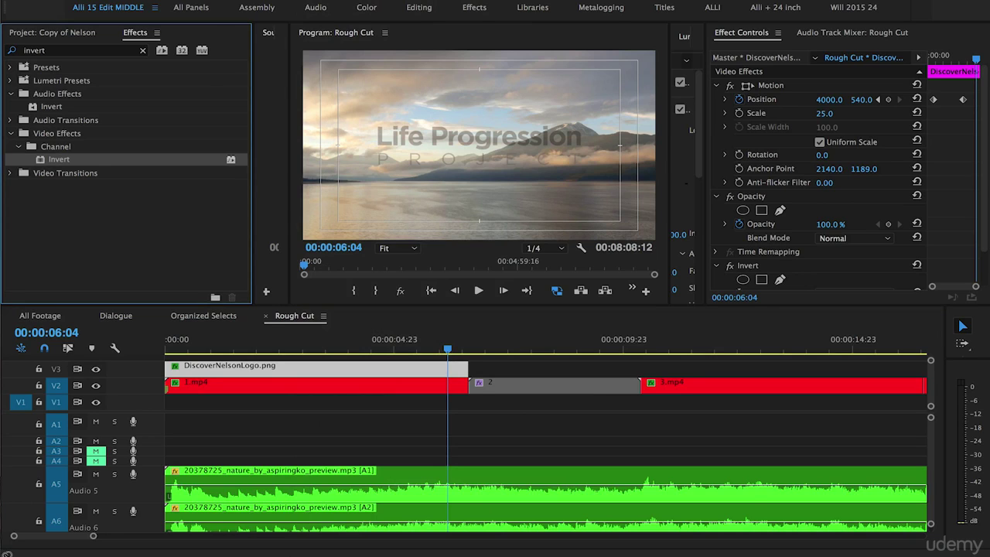
pyautogui.click(261, 346)
pyautogui.moveTo(260, 346); pyautogui.dragTo(174, 346)
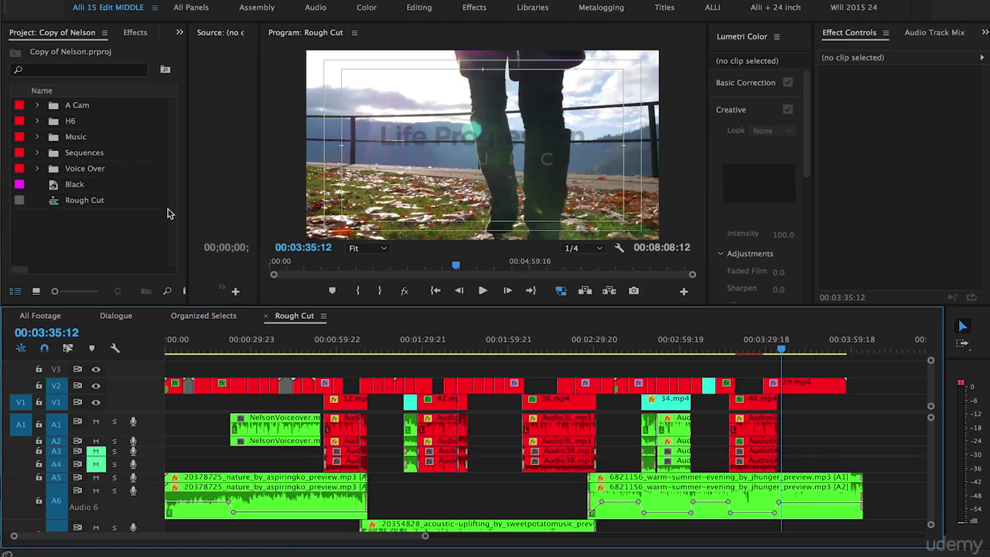
# - Switch to Finder and open the Logo folder inside the Nelson video project folder
pyautogui.click(152, 255)
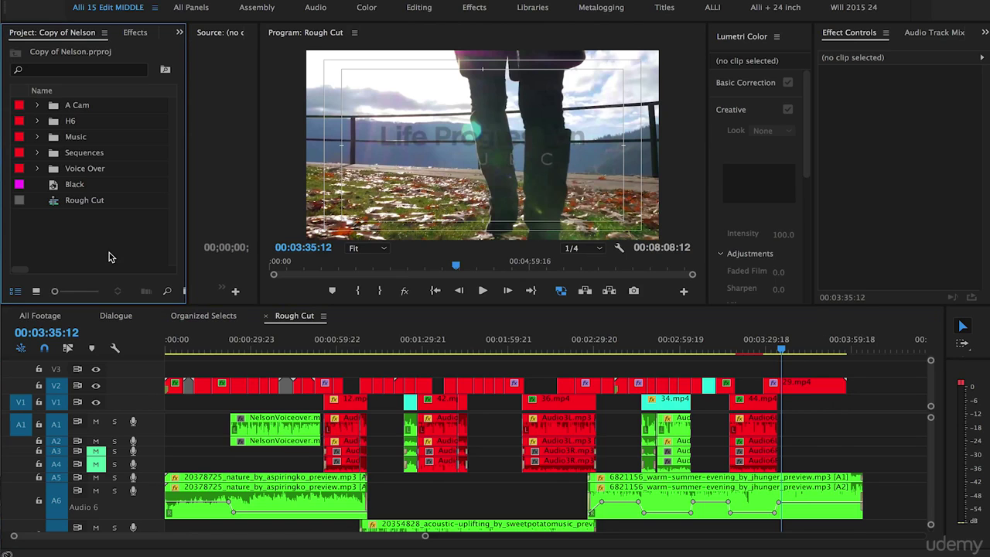
pyautogui.press('super+Tab')
pyautogui.press('super+Tab')
pyautogui.press('super+Tab')
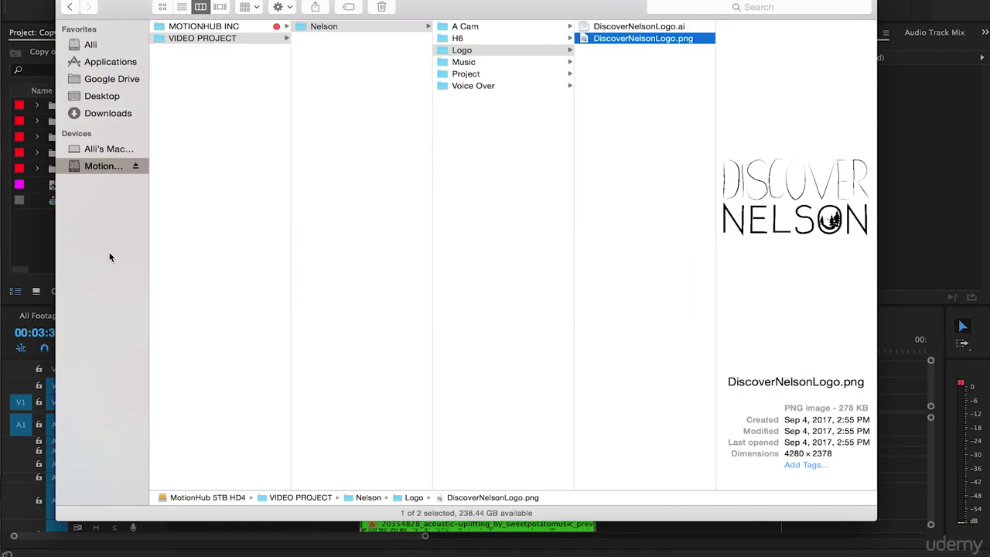
pyautogui.click(449, 52)
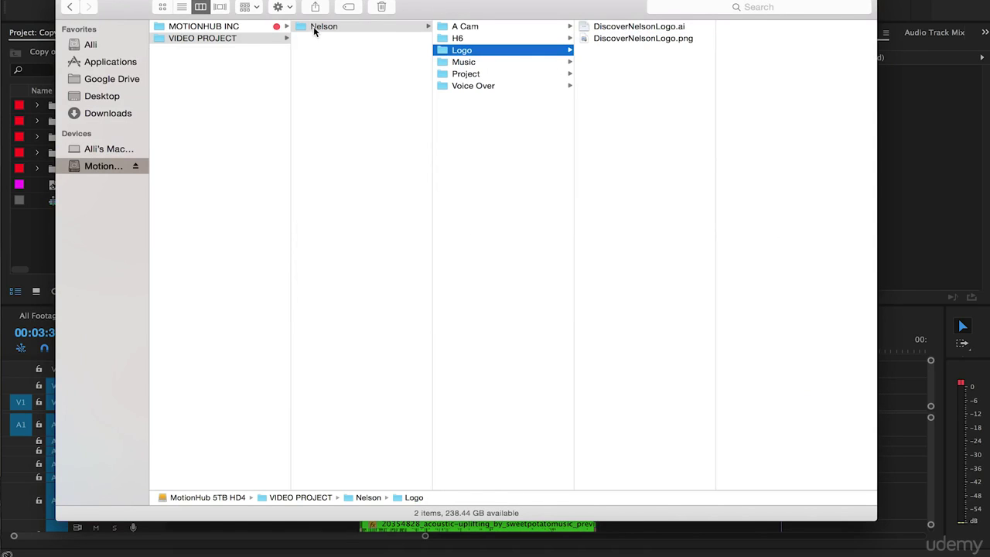
# - Import DiscoverNelsonLogo.png from the Logo folder into the top level of the Premiere Pro project
pyautogui.moveTo(488, 0); pyautogui.dragTo(599, 103)
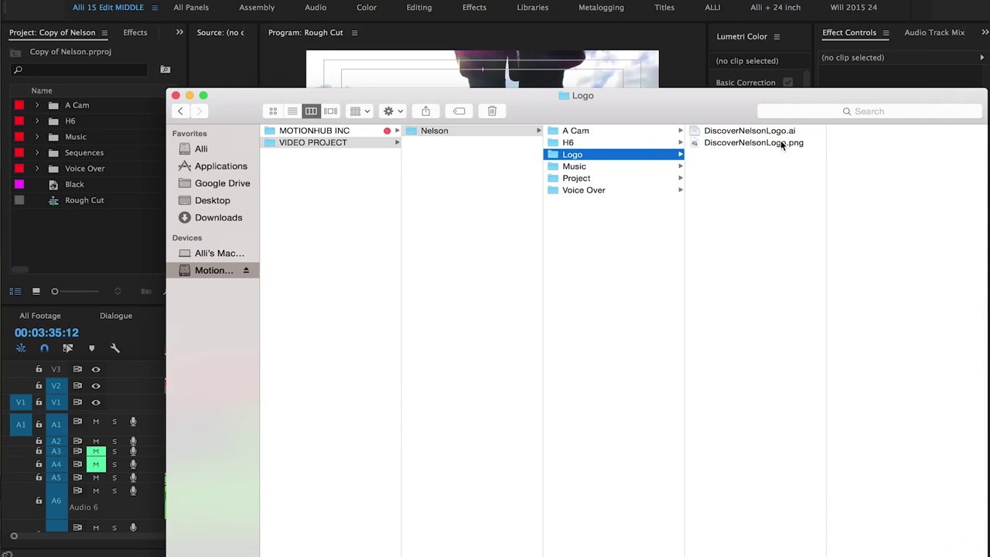
pyautogui.moveTo(687, 103); pyautogui.dragTo(645, 11)
pyautogui.click(677, 51)
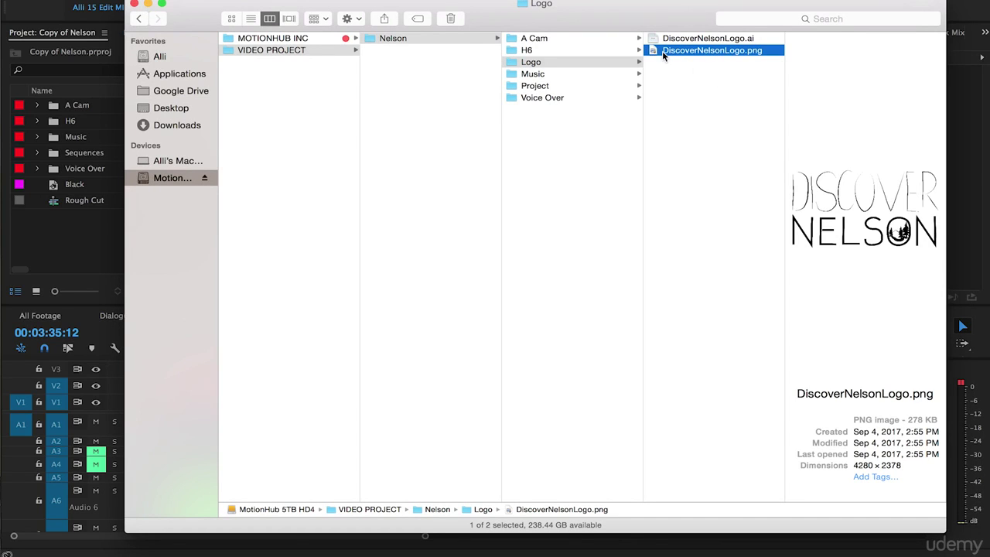
pyautogui.moveTo(663, 51); pyautogui.dragTo(46, 228)
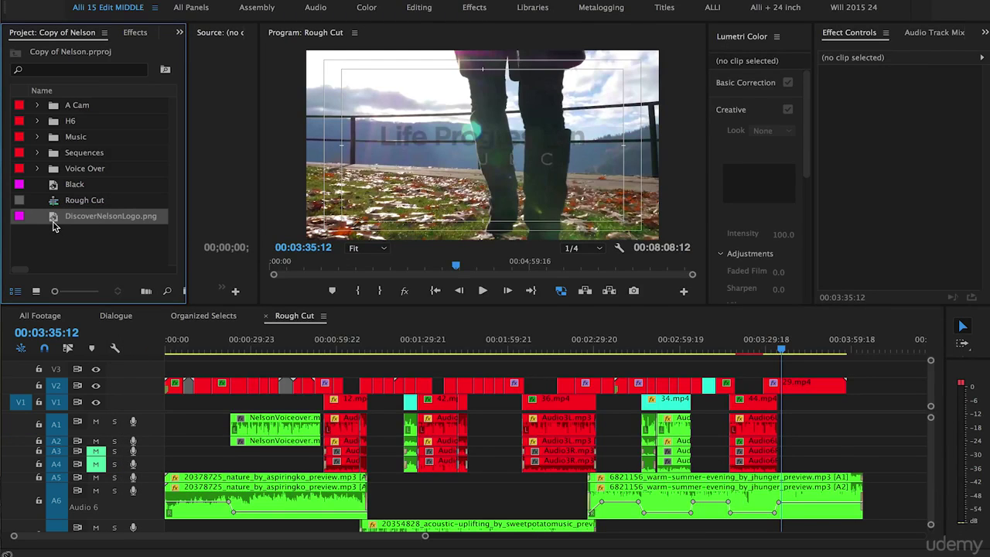
# - Place DiscoverNelsonLogo.png on track V3 of the Rough Cut sequence, starting at the playhead at 00:03:35:12
pyautogui.moveTo(53, 223); pyautogui.dragTo(792, 374)
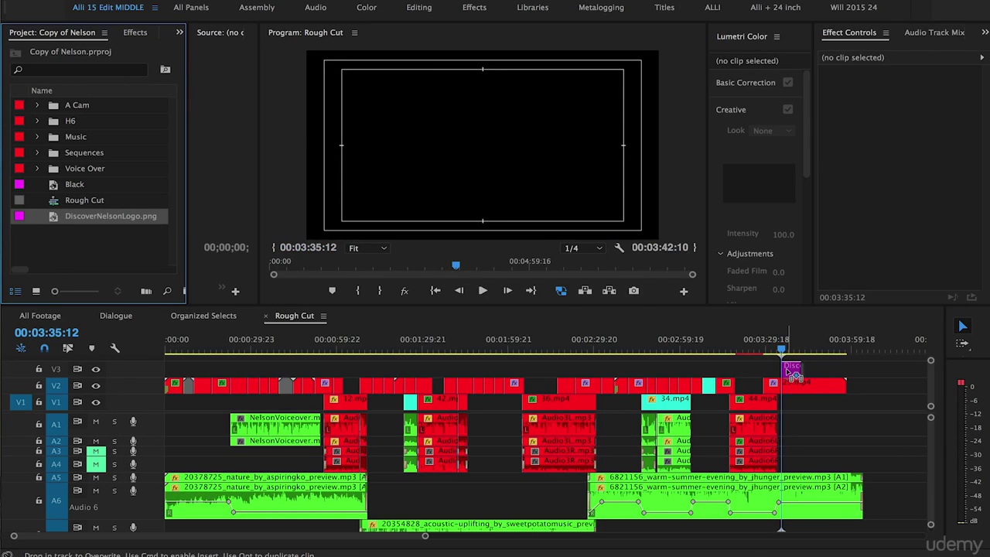
pyautogui.moveTo(792, 373); pyautogui.dragTo(793, 373)
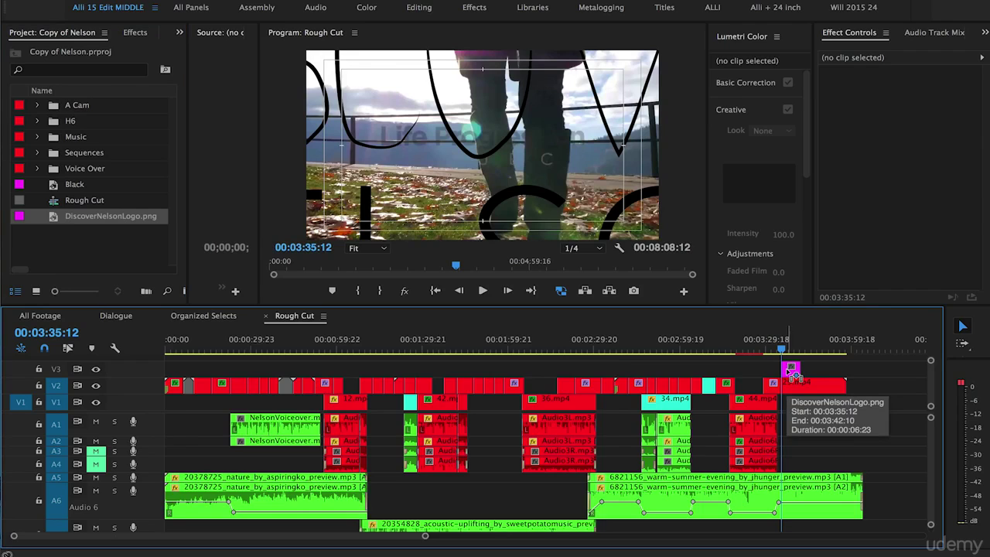
pyautogui.press('=')
pyautogui.press('=')
# - Scale the DiscoverNelsonLogo.png clip on V3 down to 25 so the whole logo fits in the frame
pyautogui.click(572, 386)
pyautogui.moveTo(570, 340); pyautogui.dragTo(597, 341)
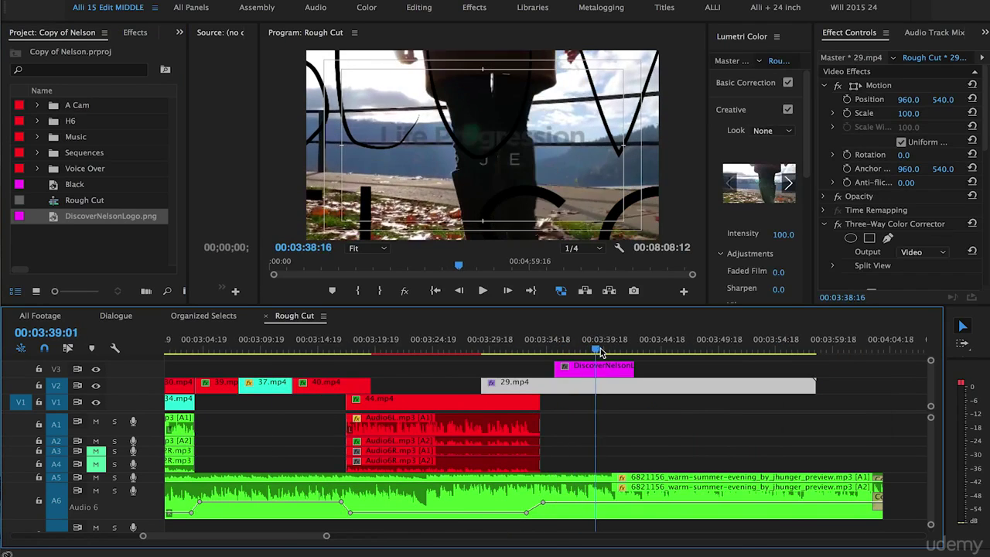
pyautogui.click(602, 367)
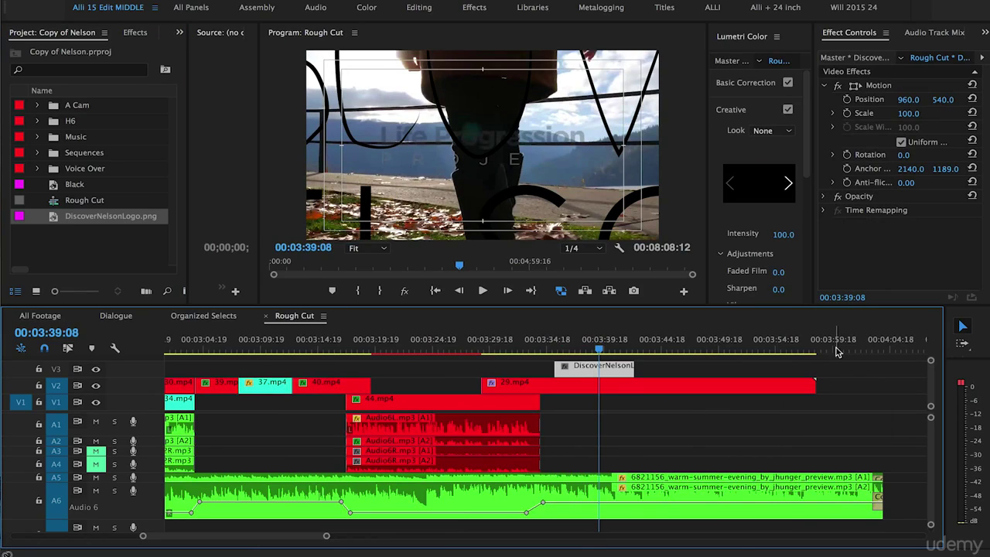
pyautogui.click(907, 114)
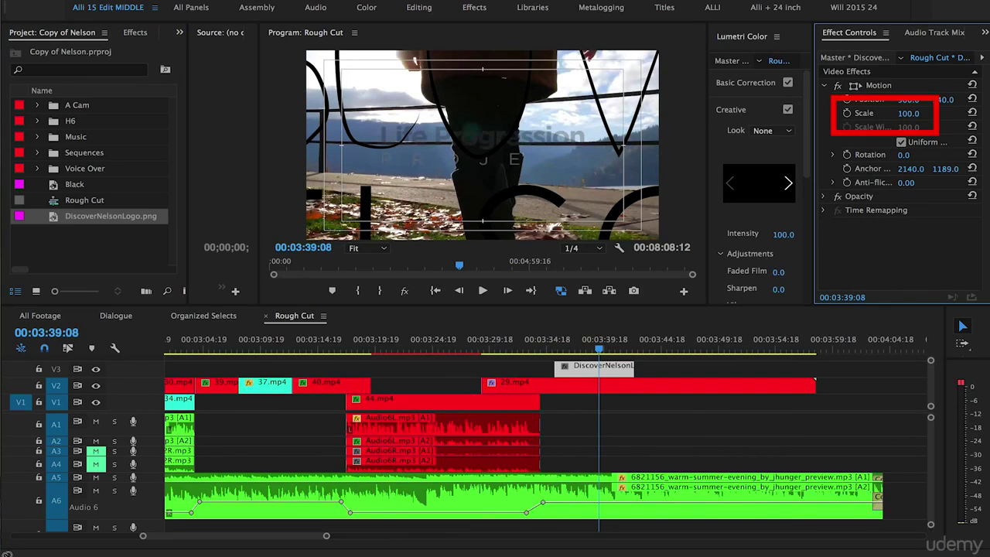
pyautogui.moveTo(907, 113); pyautogui.dragTo(845, 114)
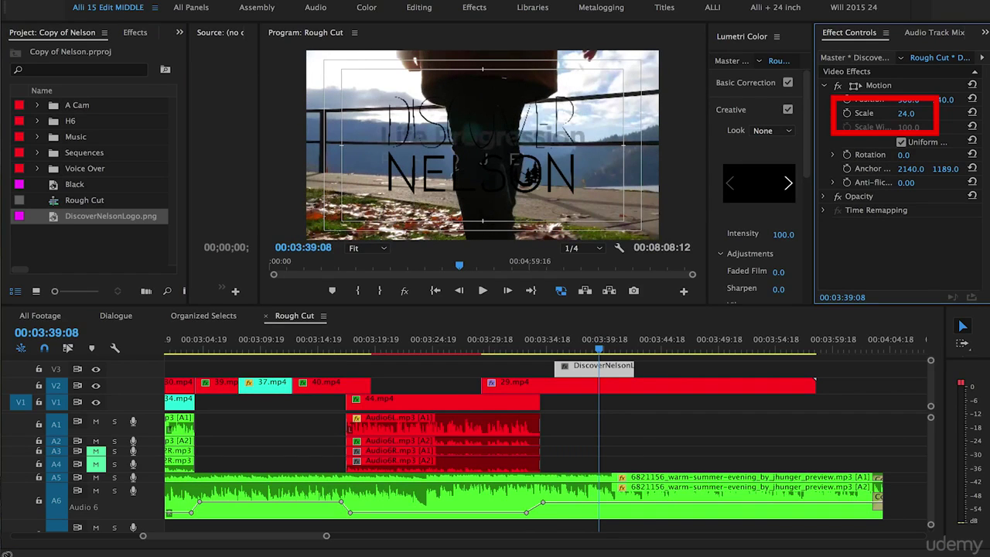
# - Shift the logo clip on V3 a few seconds later and play the sequence up to 00:03:38:11 to find its entry point
pyautogui.moveTo(591, 368); pyautogui.dragTo(630, 374)
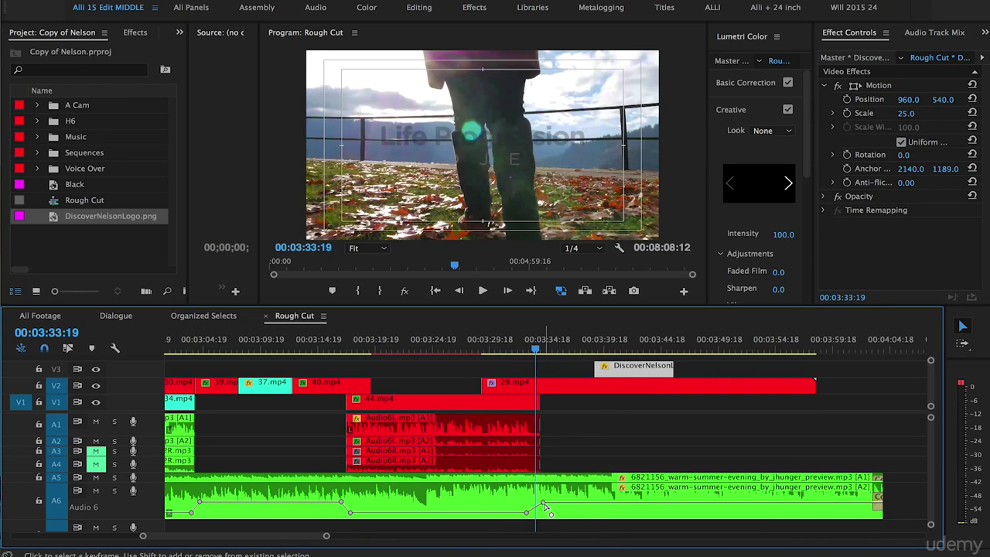
pyautogui.moveTo(545, 504); pyautogui.dragTo(543, 502)
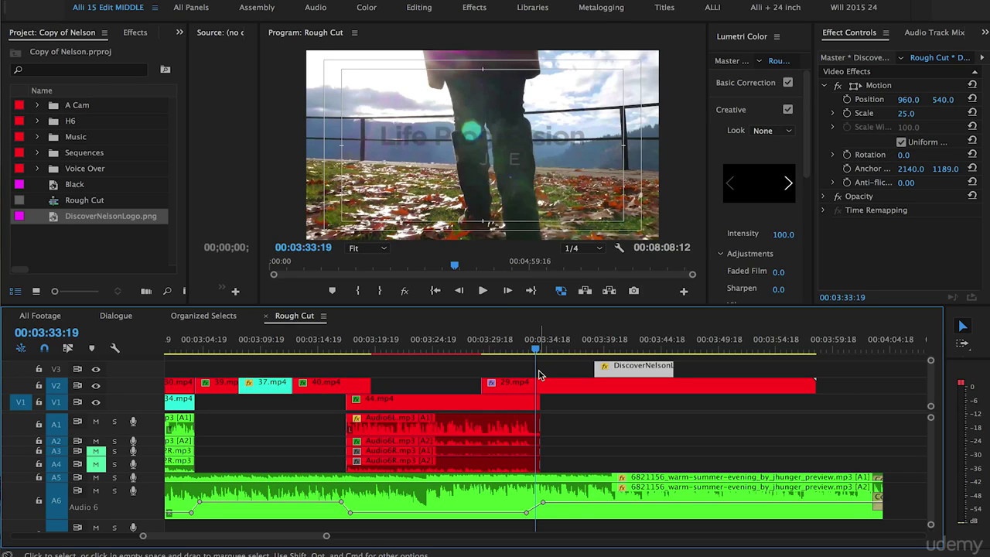
pyautogui.press('space')
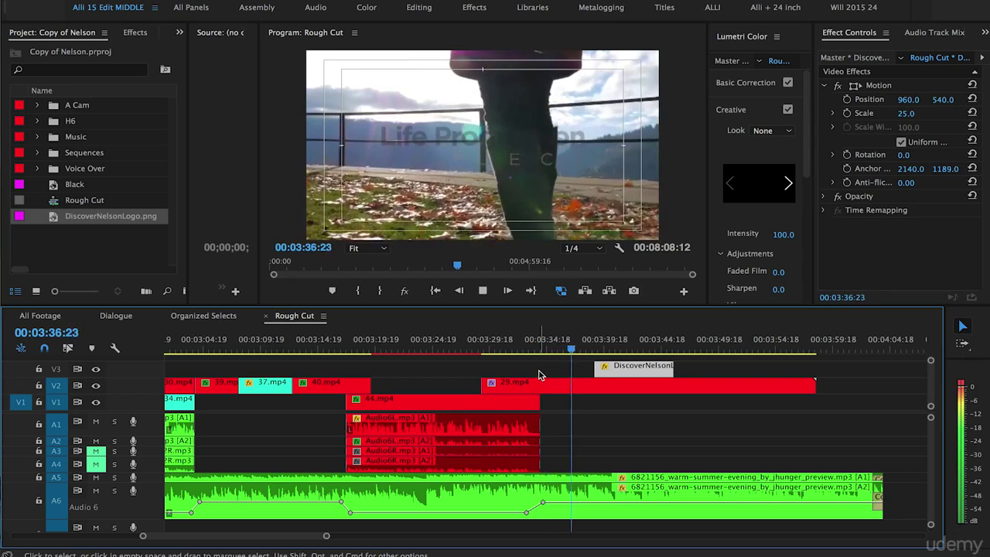
pyautogui.click(539, 377)
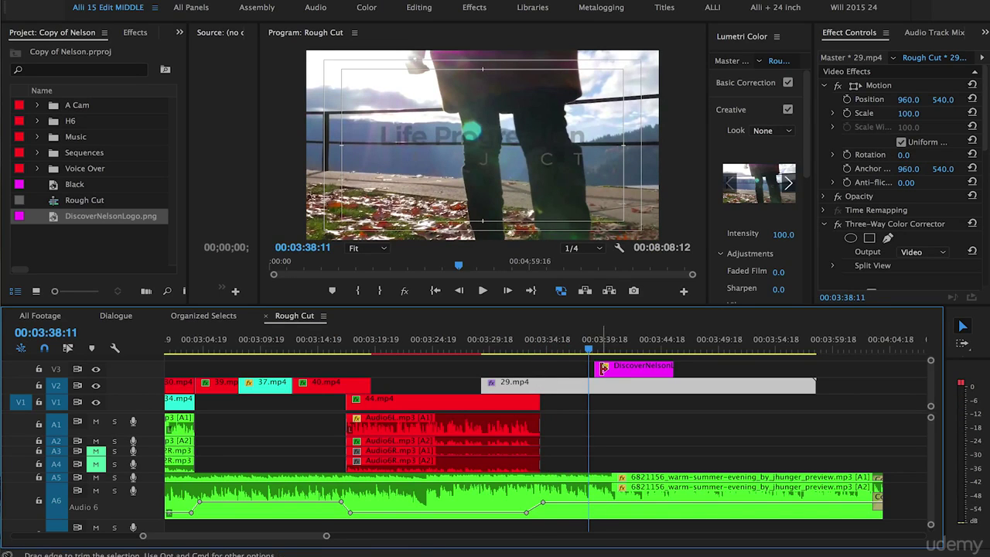
# - Extend the logo clip's start to the playhead at 00:03:38:11 and its end to the end of the 29.mp4 clip
pyautogui.moveTo(603, 367); pyautogui.dragTo(589, 367)
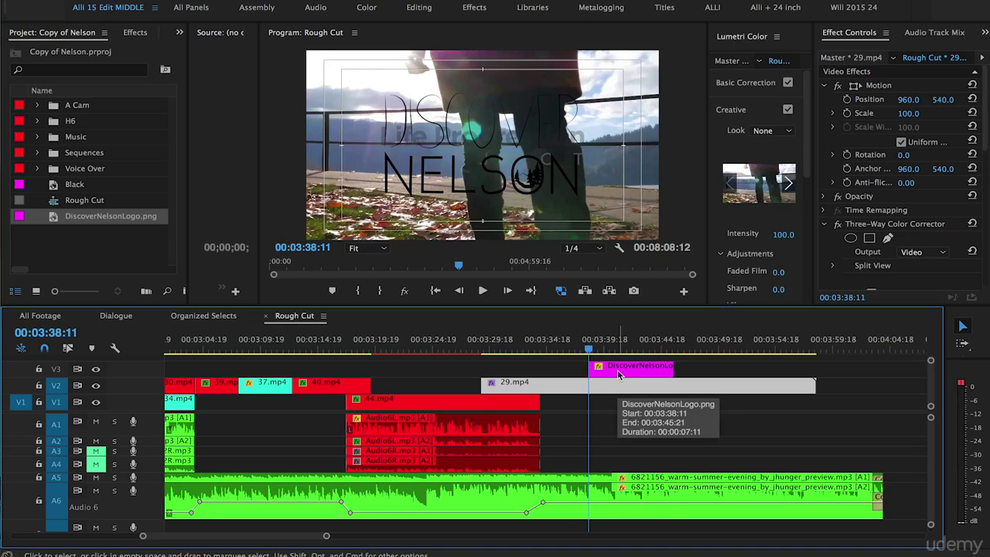
pyautogui.moveTo(678, 367); pyautogui.dragTo(816, 373)
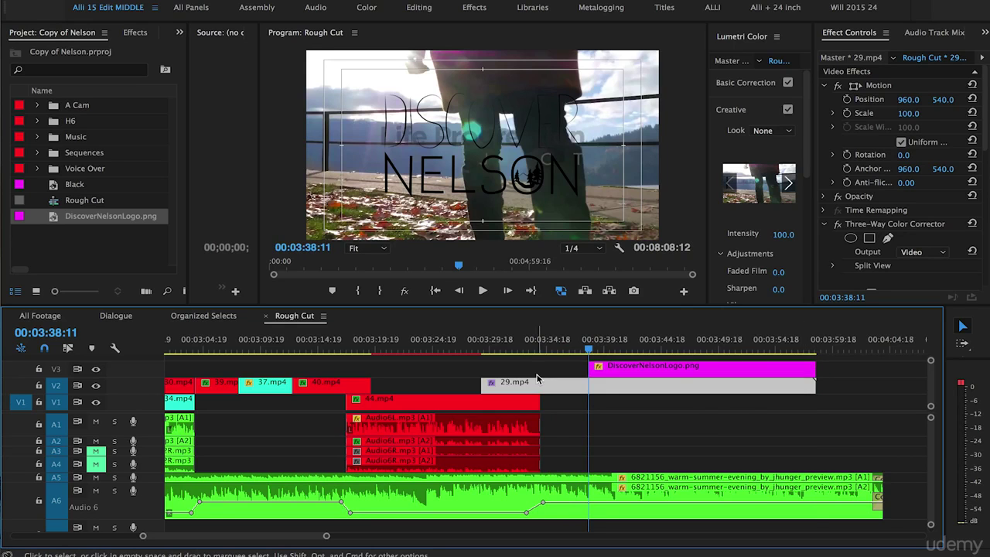
pyautogui.click(545, 370)
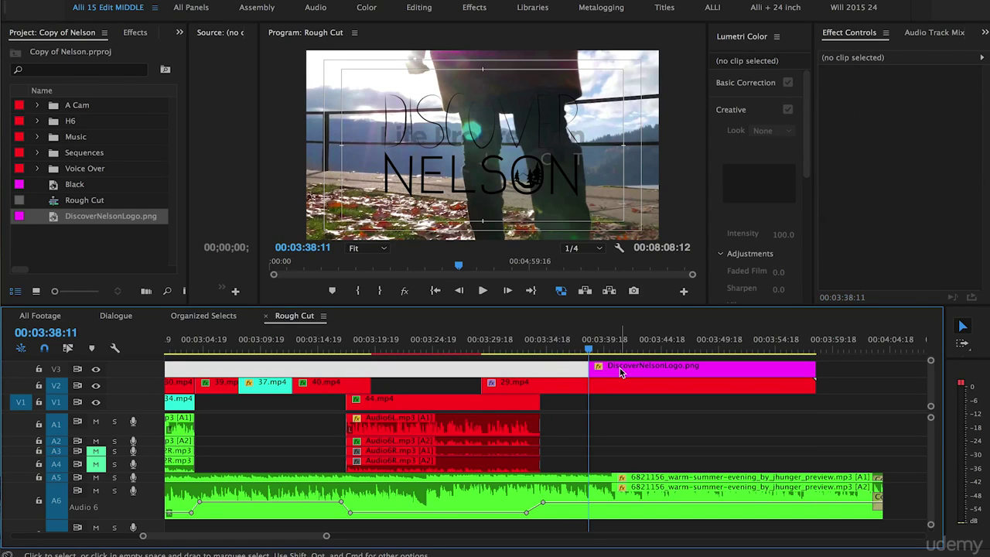
# - Enable keyframing for the logo clip's Scale and Position at 00:03:38:11
pyautogui.click(620, 372)
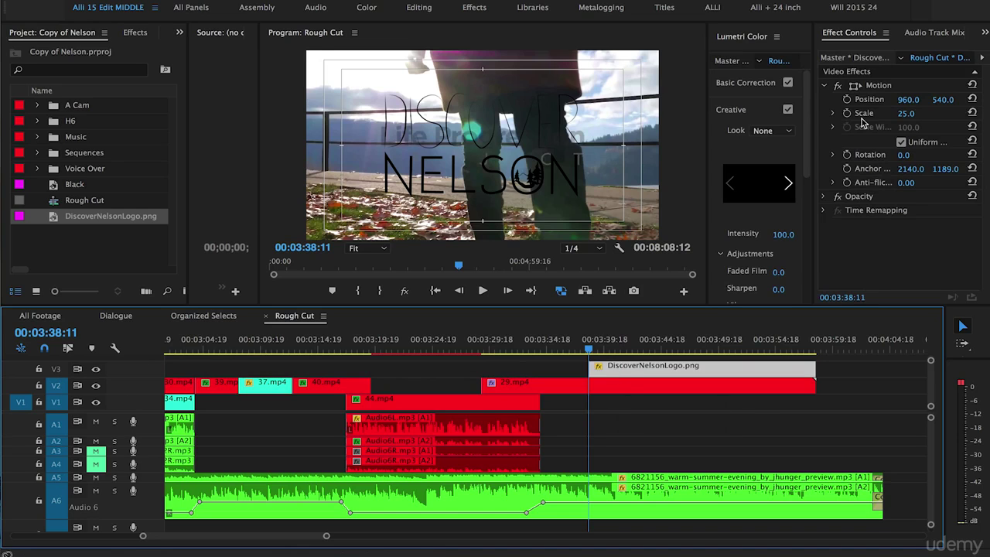
pyautogui.moveTo(812, 100); pyautogui.dragTo(706, 101)
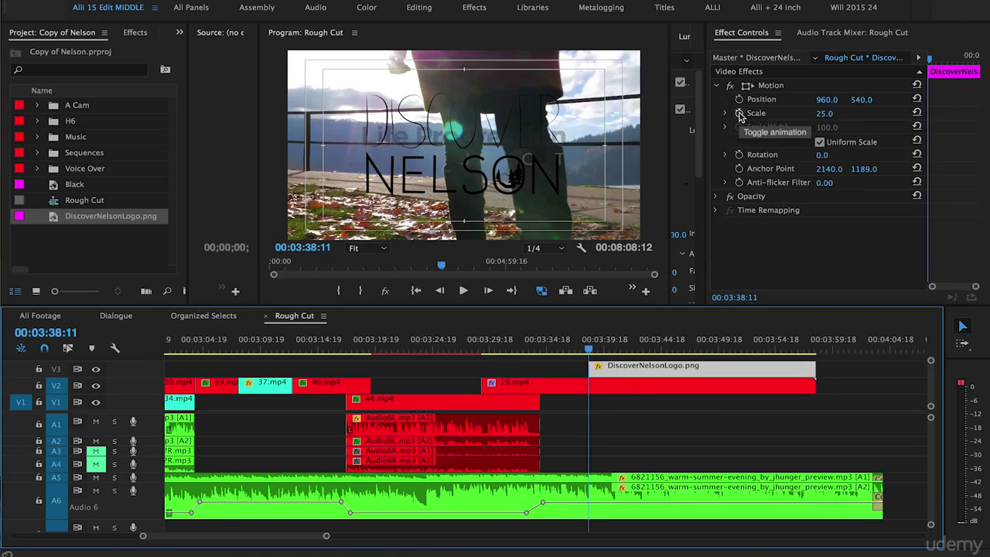
pyautogui.click(739, 114)
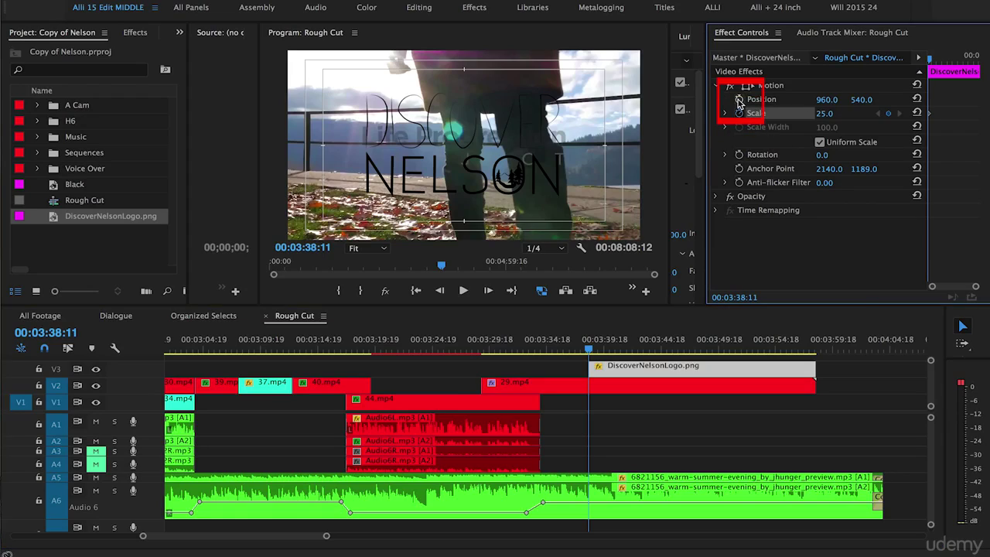
pyautogui.click(740, 100)
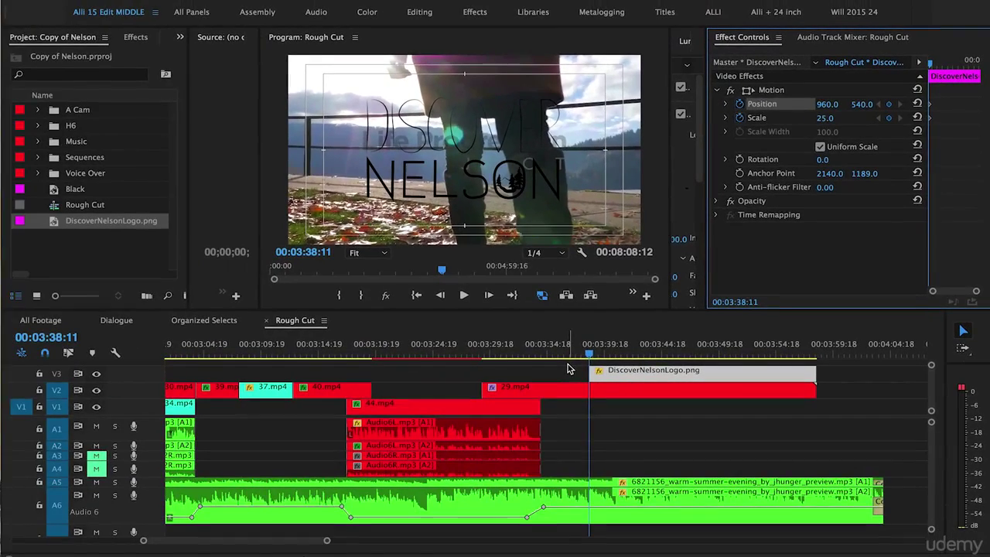
# - Play forward to 00:03:43:06 and add a Scale keyframe of 30 to the logo clip
pyautogui.press('space')
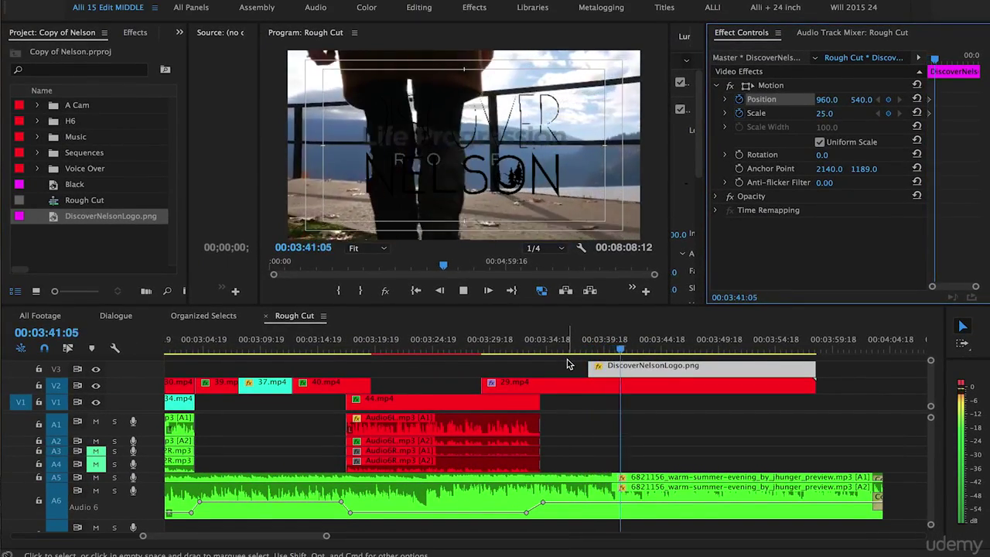
pyautogui.press('space')
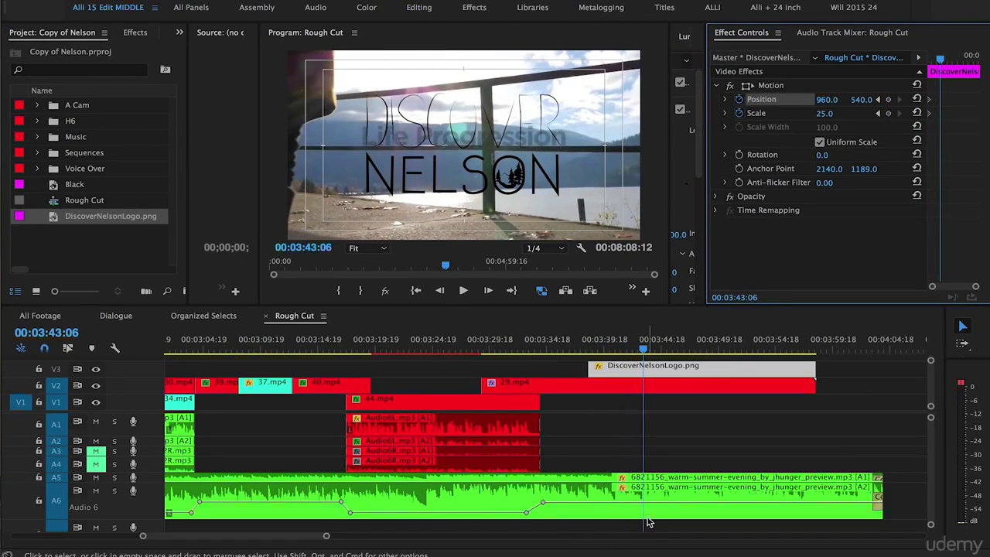
pyautogui.click(889, 113)
pyautogui.click(830, 113)
pyautogui.write('3')
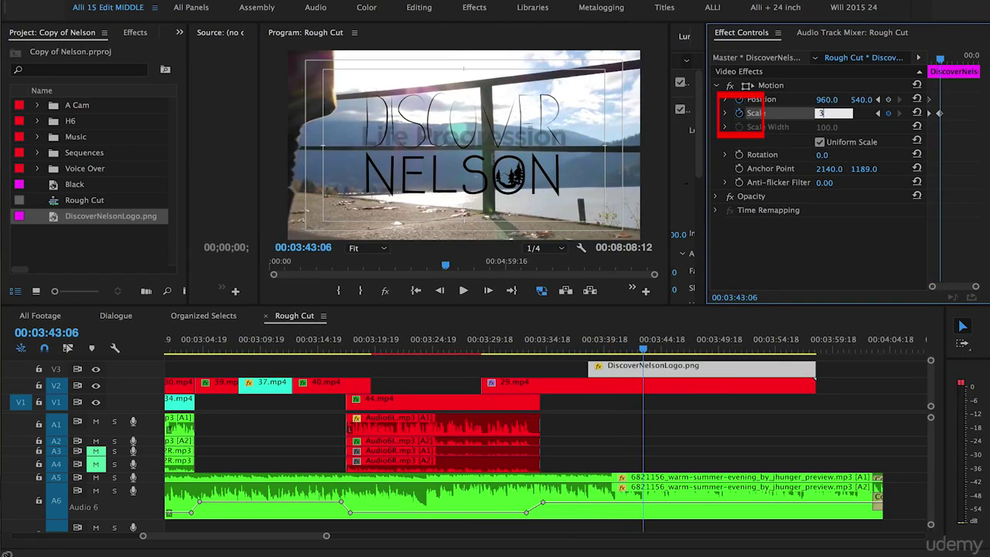
pyautogui.write('0')
pyautogui.click(857, 85)
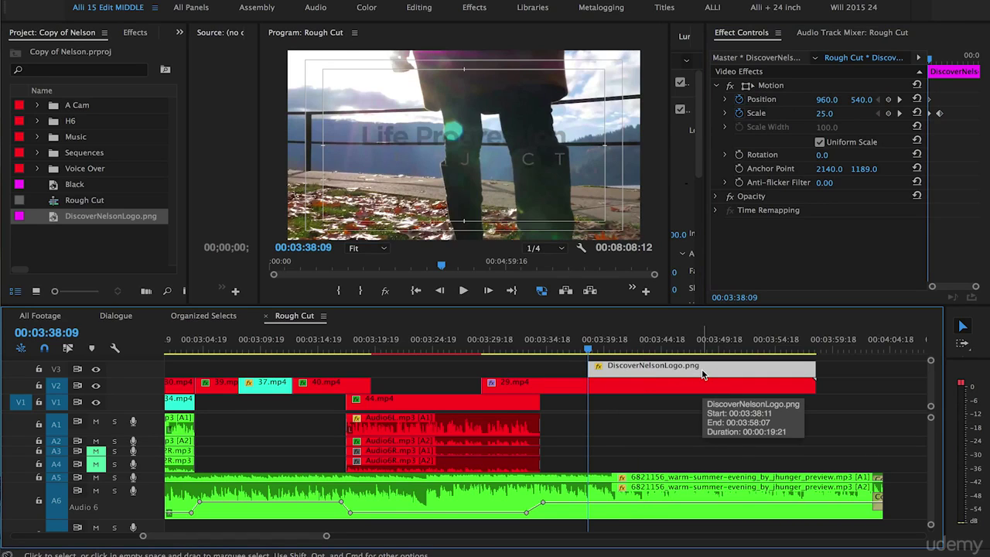
# - Add the default Cross Dissolve to both ends of the logo clip and play back the logo animation from 00:03:37:17
pyautogui.hotkey('shift', 'd')
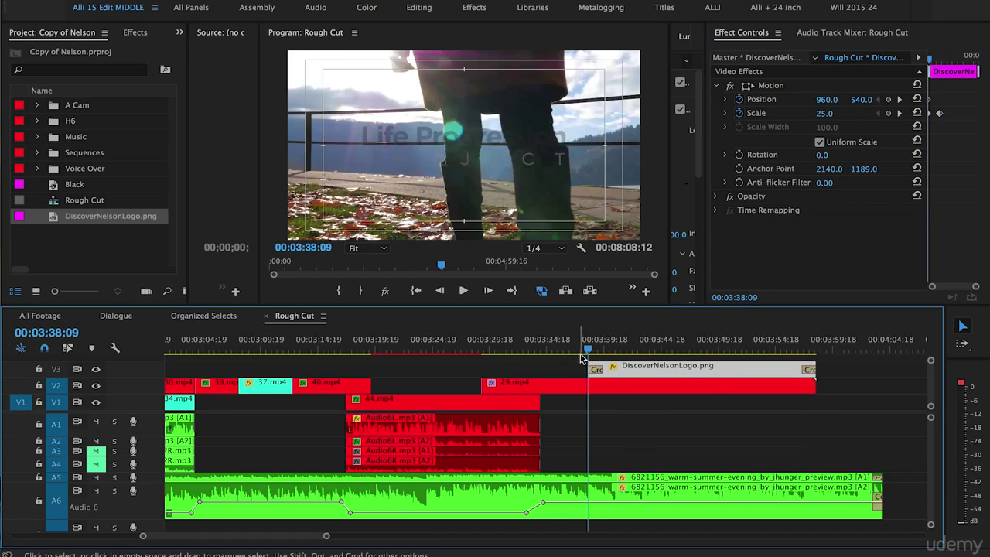
pyautogui.click(582, 345)
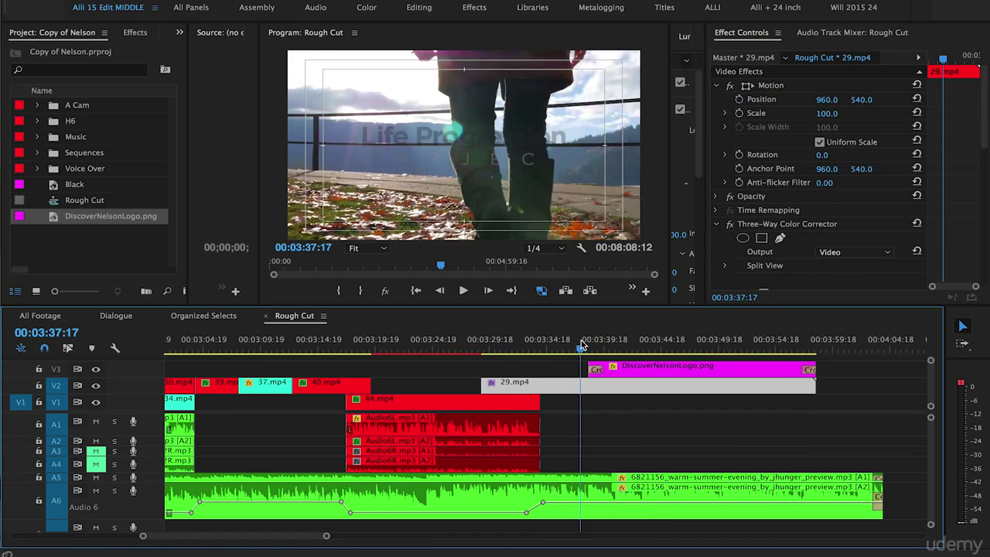
pyautogui.press('space')
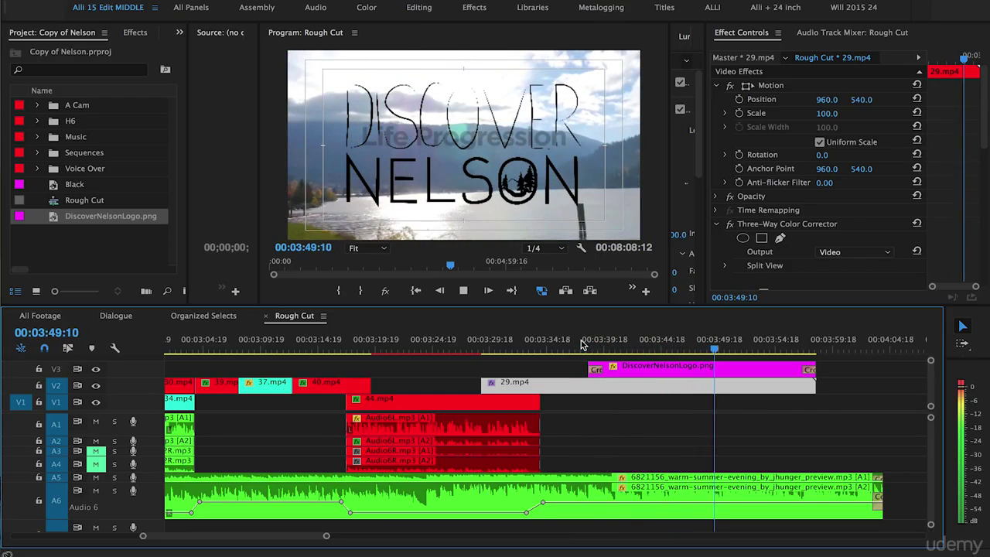
pyautogui.press('space')
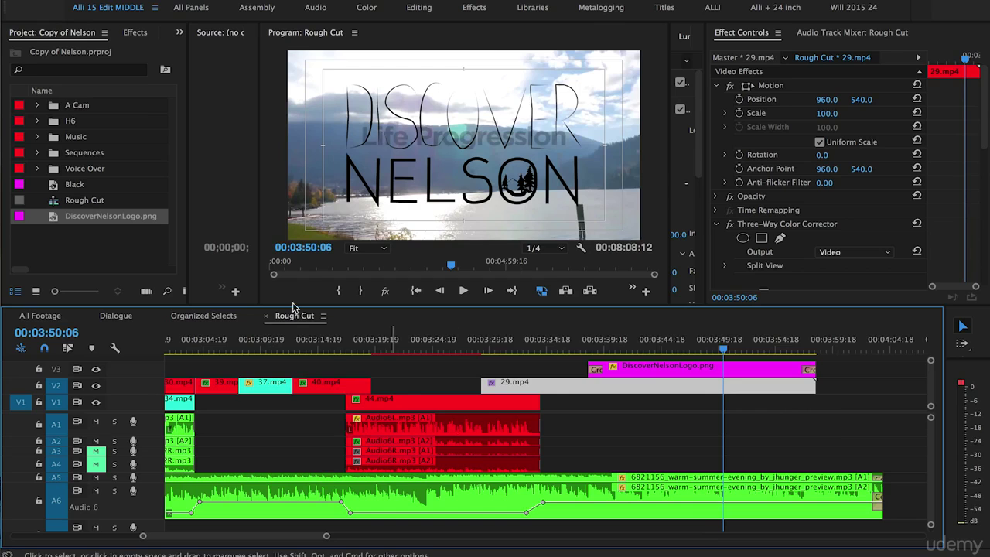
# - Move the DiscoverNelsonLogo.png clip on V3 to start at 00:03:50:06 and play back the new timing
pyautogui.click(639, 373)
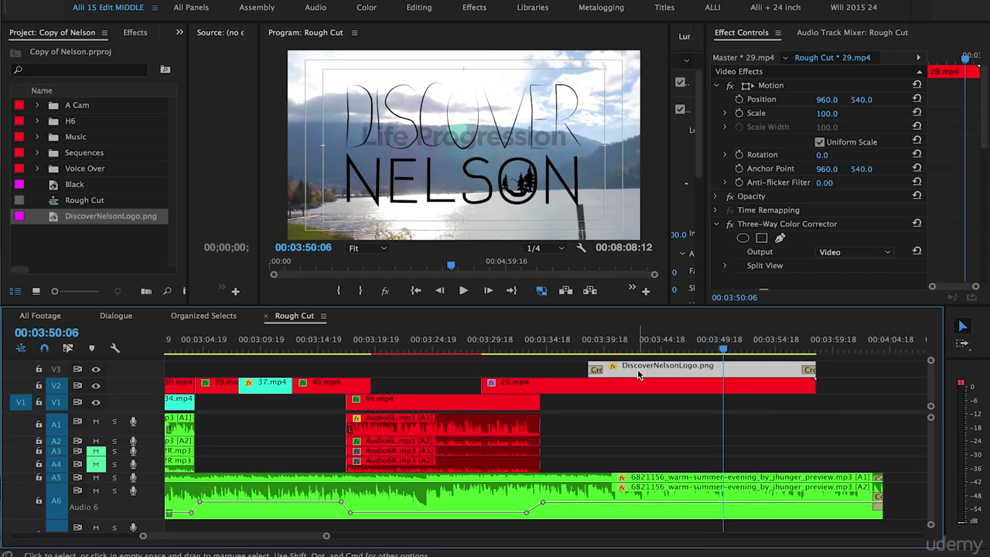
pyautogui.moveTo(639, 373); pyautogui.dragTo(781, 374)
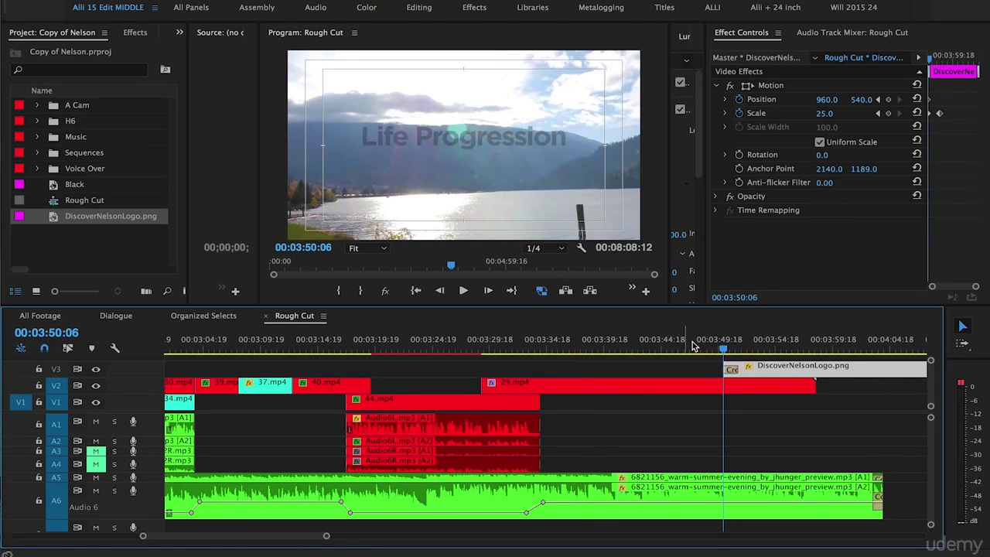
pyautogui.click(694, 346)
pyautogui.press('space')
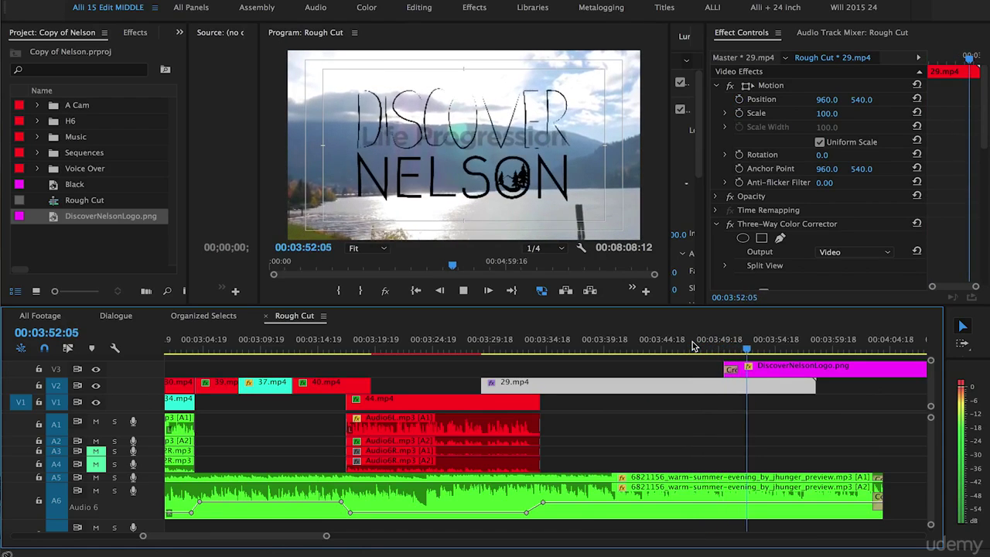
pyautogui.scroll(-5, 708, 394)
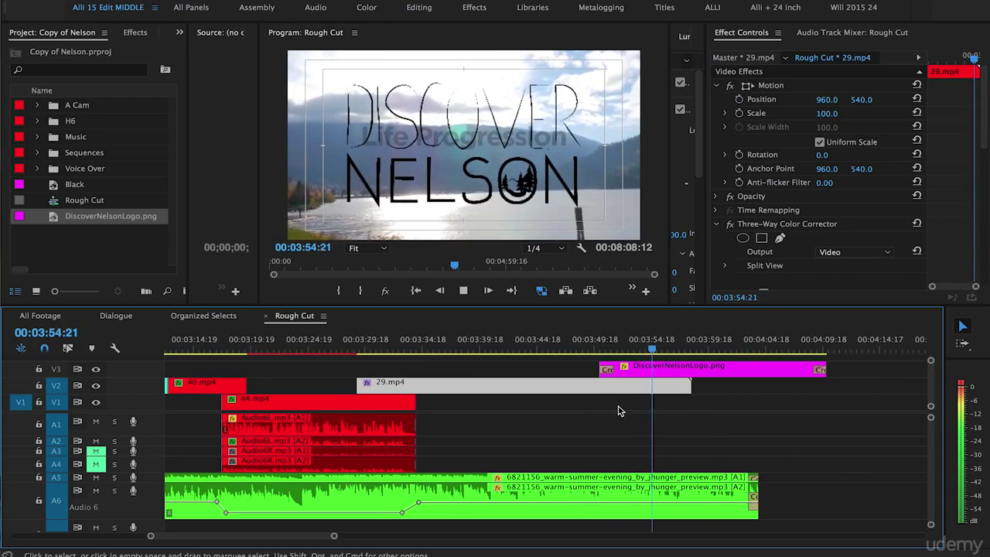
pyautogui.press('space')
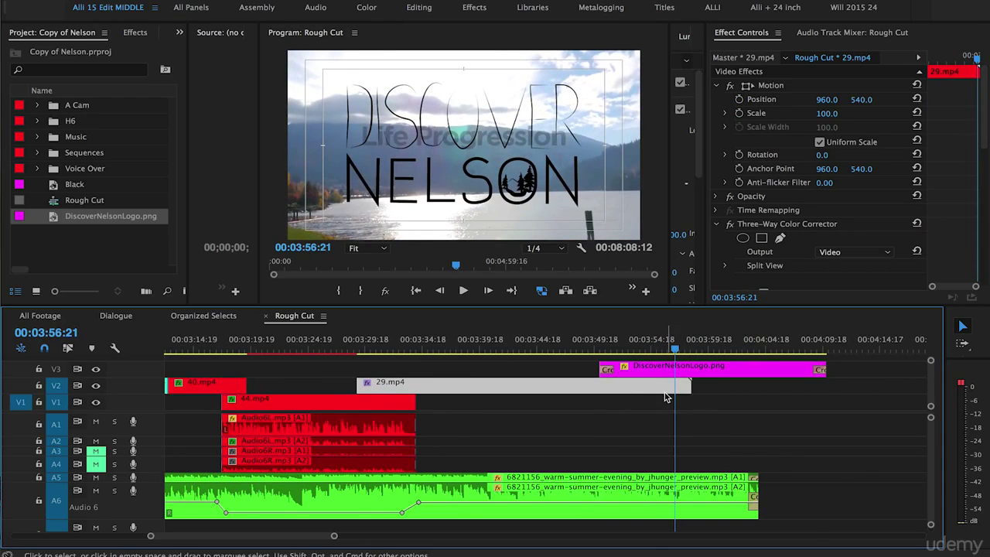
# - Keyframe the 29.mp4 clip's Opacity at 100% at 00:03:50:05 and at 0% at 00:03:56:10
pyautogui.click(600, 349)
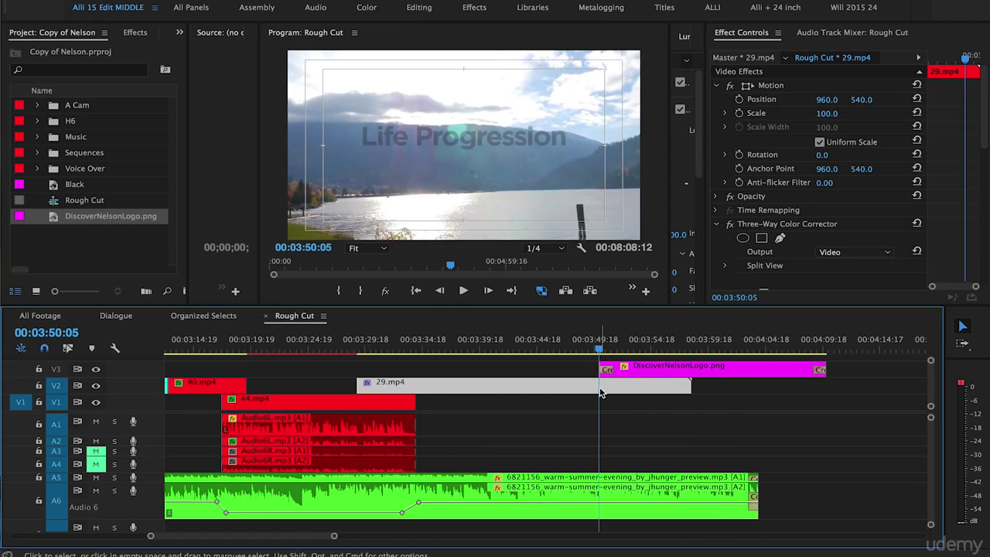
pyautogui.click(716, 198)
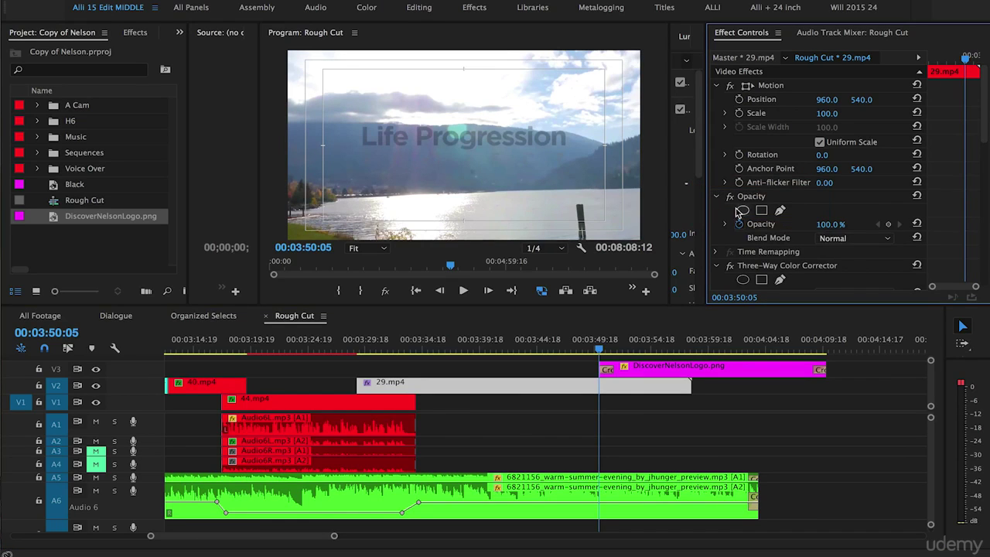
pyautogui.click(889, 225)
pyautogui.moveTo(604, 349); pyautogui.dragTo(669, 367)
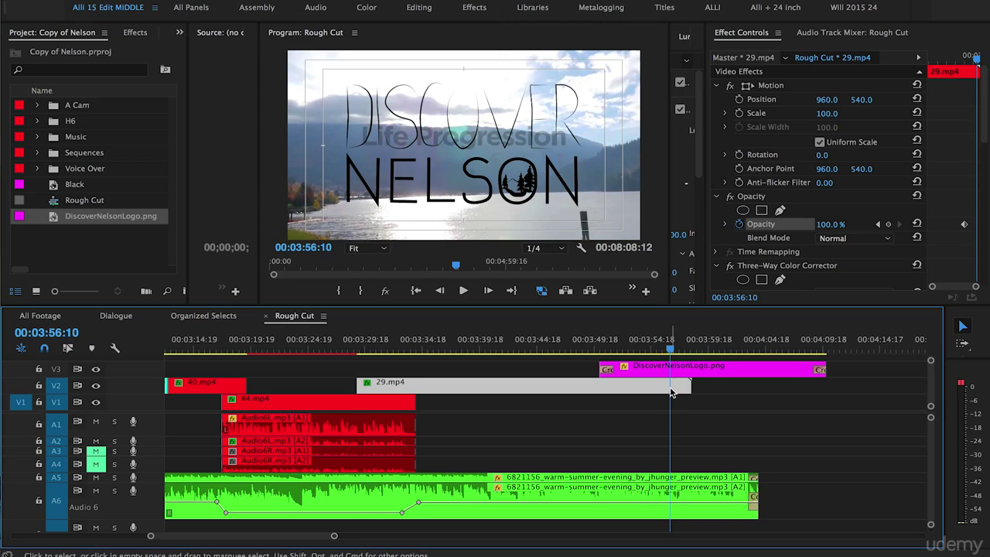
pyautogui.click(889, 225)
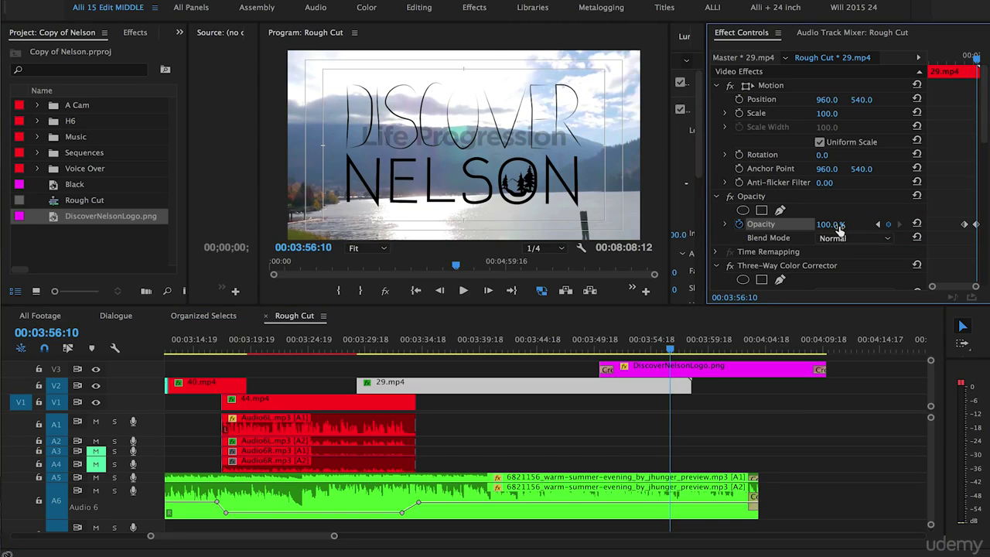
pyautogui.moveTo(832, 224); pyautogui.dragTo(755, 225)
# - Trim the logo clip's end to the end of 29.mp4 and play back the fade from 00:03:50:03
pyautogui.moveTo(602, 345); pyautogui.dragTo(597, 346)
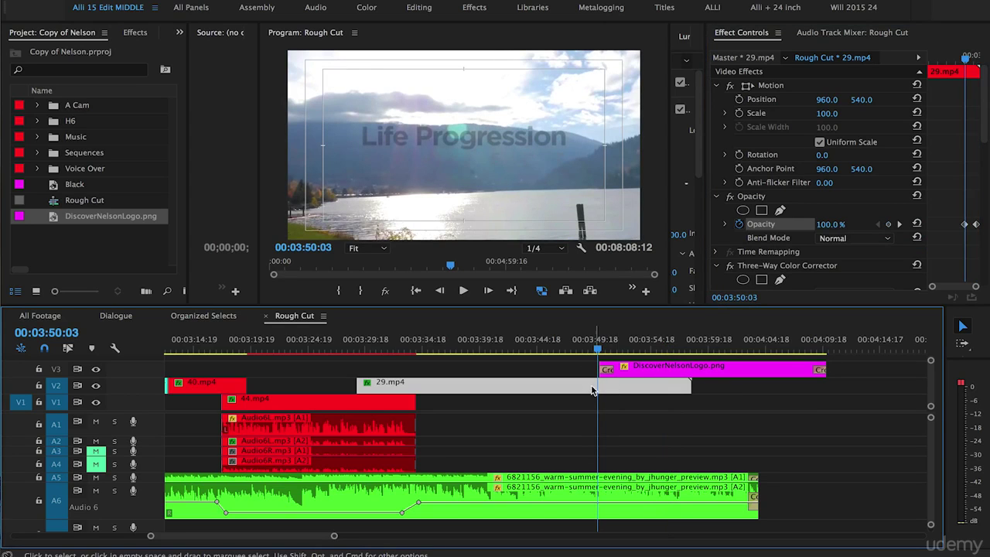
pyautogui.moveTo(828, 370); pyautogui.dragTo(696, 371)
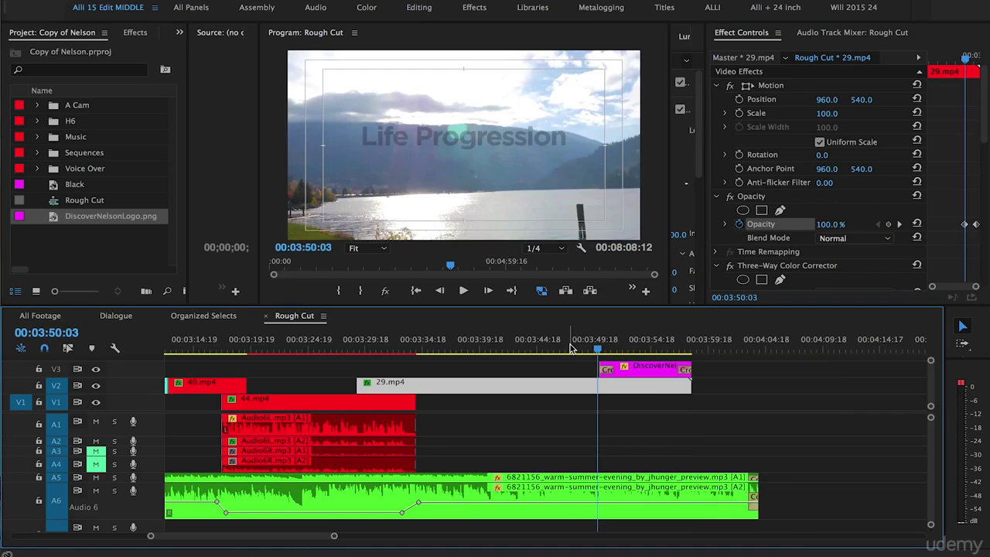
pyautogui.press('space')
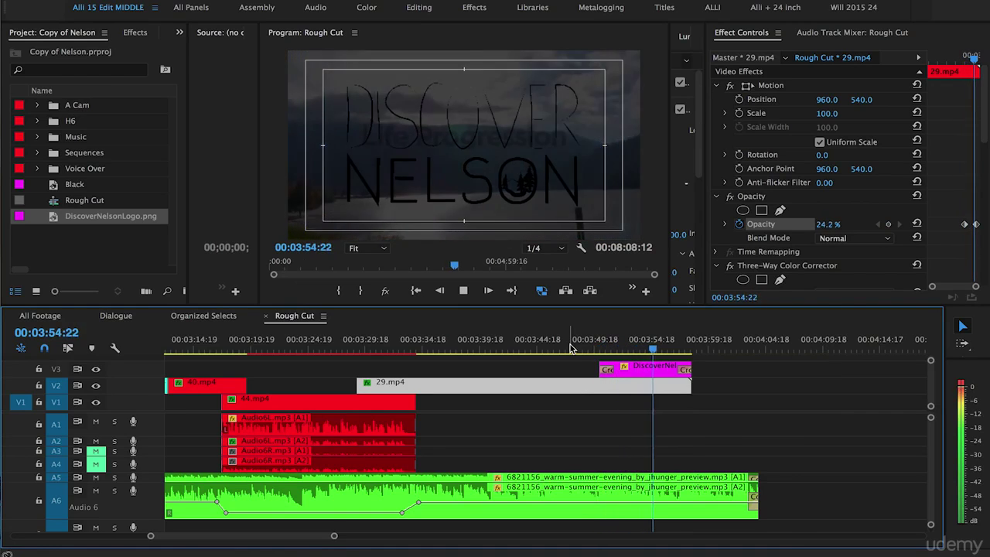
# - Widen the Project panel and create a 1920 x 1080 color matte in FFFFFF, named "white"
pyautogui.click(63, 69)
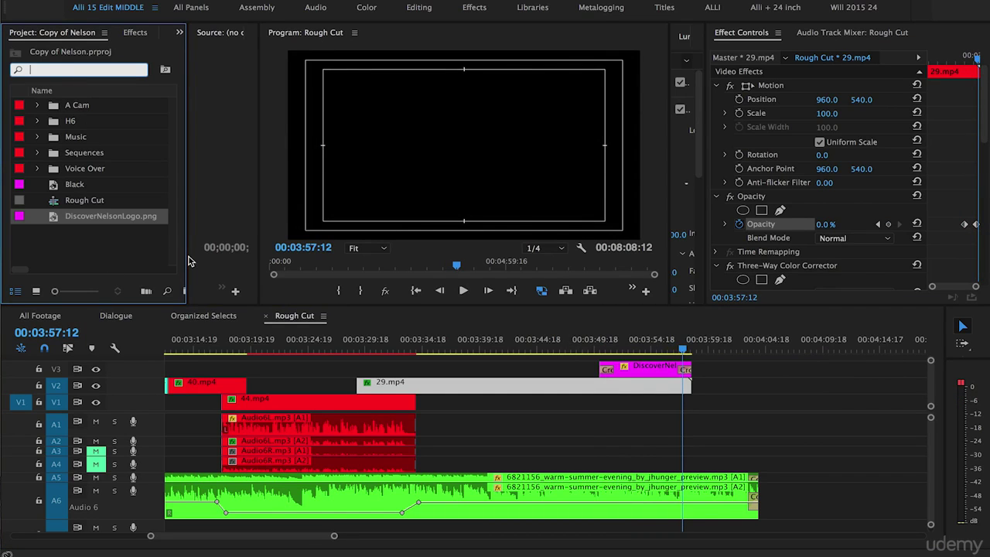
pyautogui.moveTo(187, 259); pyautogui.dragTo(253, 263)
pyautogui.click(208, 292)
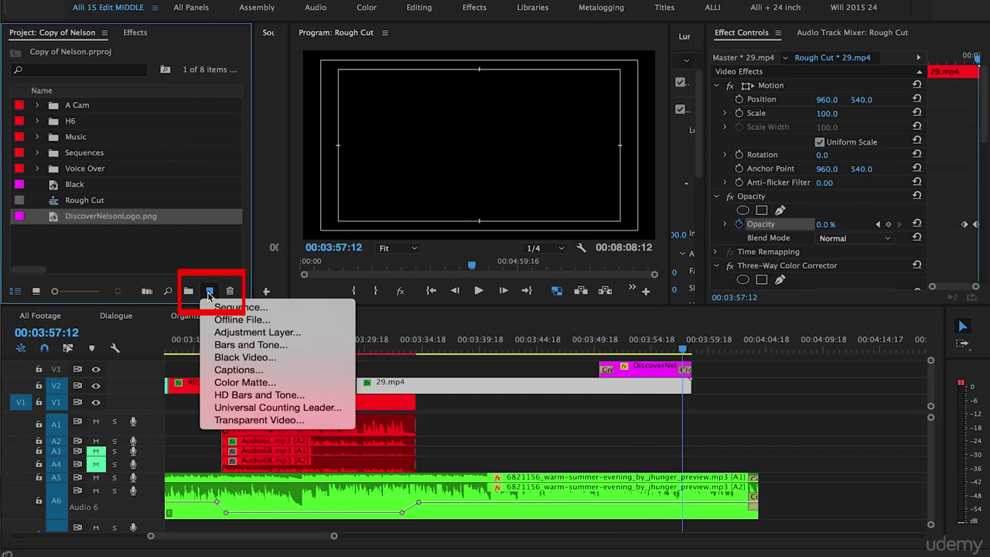
pyautogui.click(236, 384)
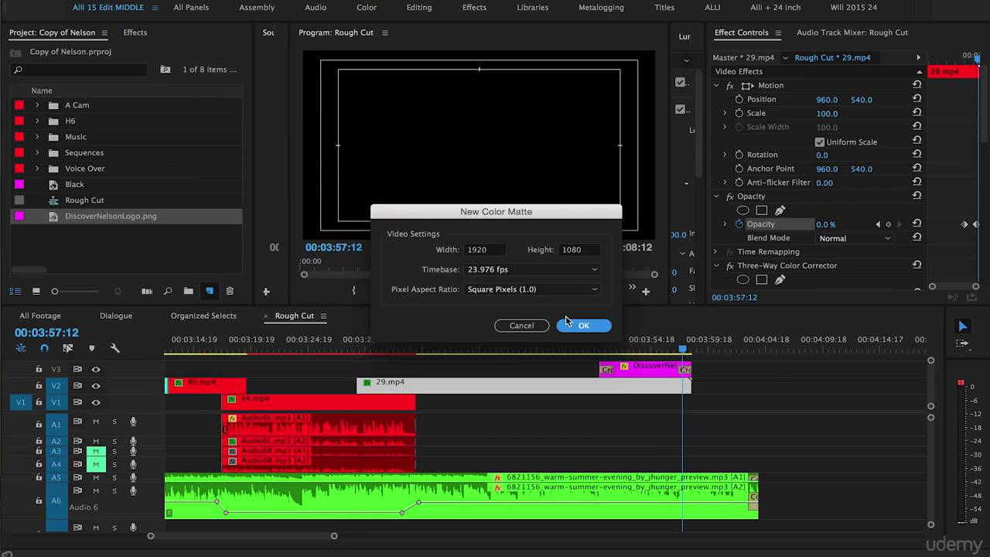
pyautogui.click(573, 331)
pyautogui.click(338, 279)
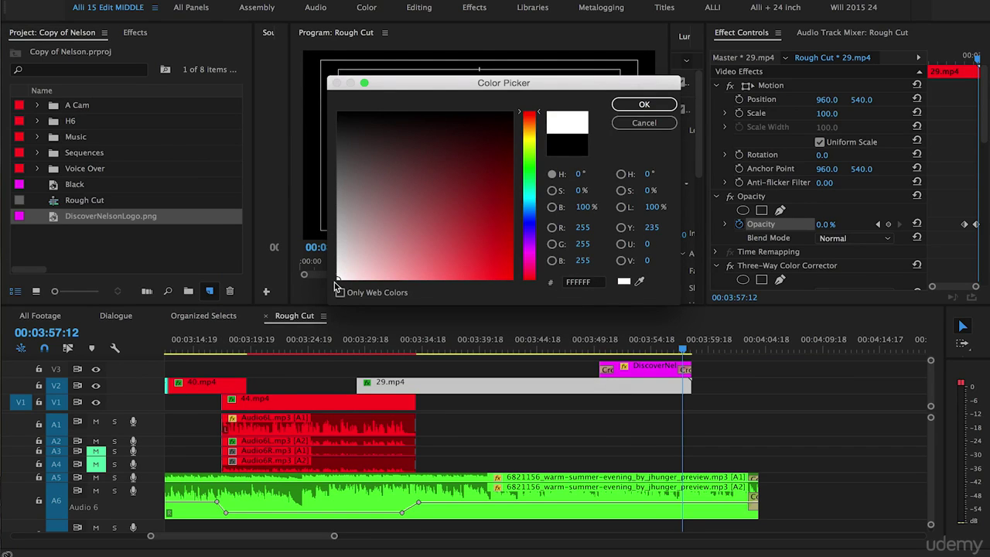
pyautogui.click(644, 106)
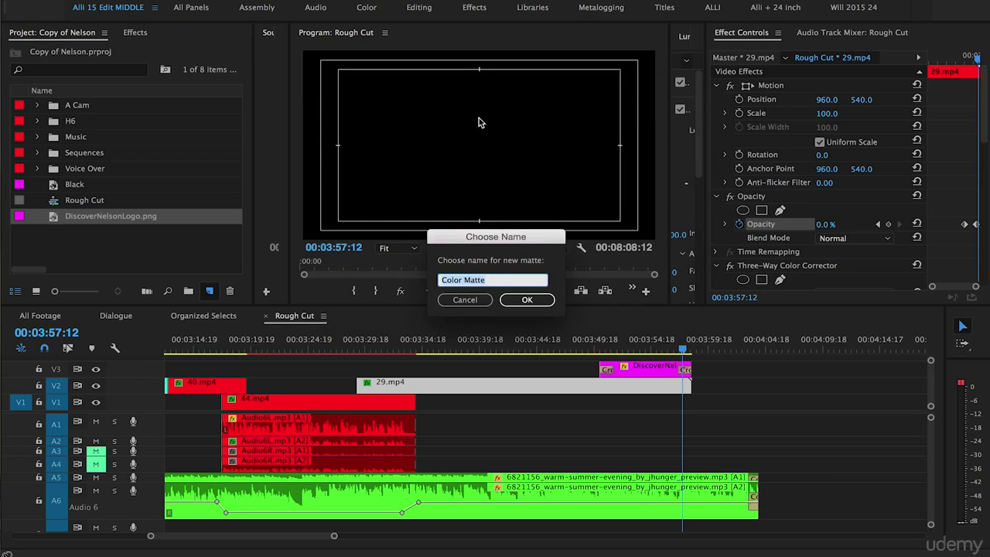
pyautogui.write('white')
pyautogui.press('Return')
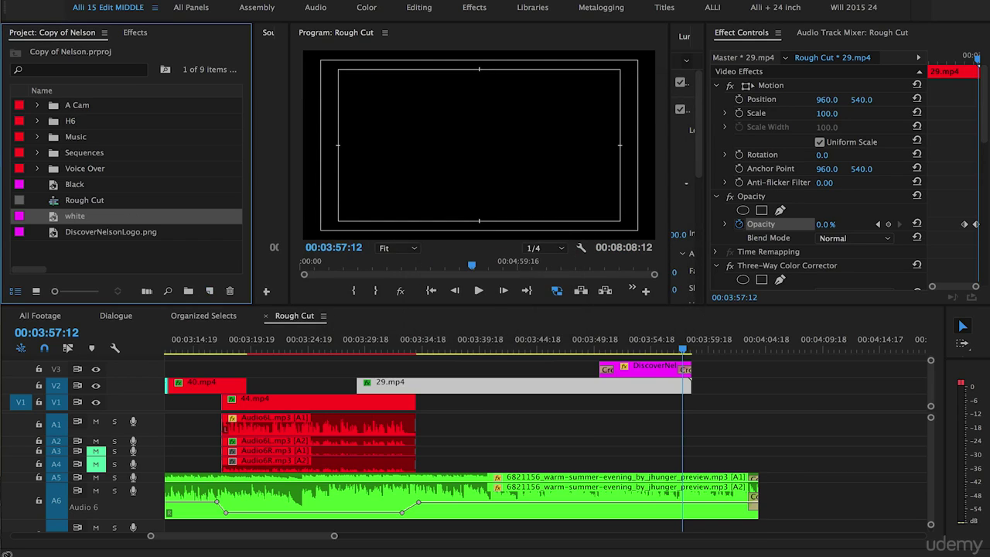
# - Place the white matte on V1 beneath the start of the logo clip and play back from 00:03:49:16
pyautogui.moveTo(413, 317); pyautogui.dragTo(600, 414)
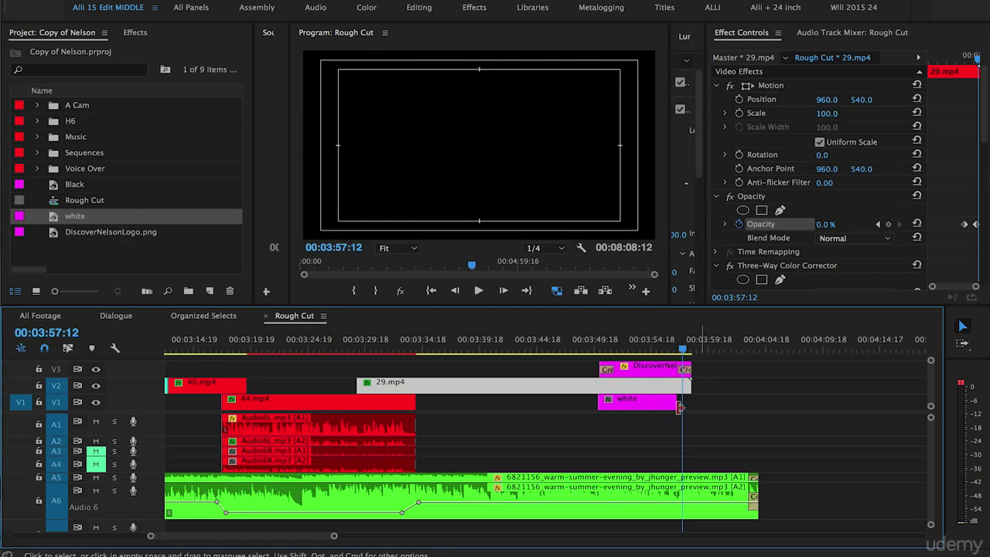
pyautogui.click(594, 345)
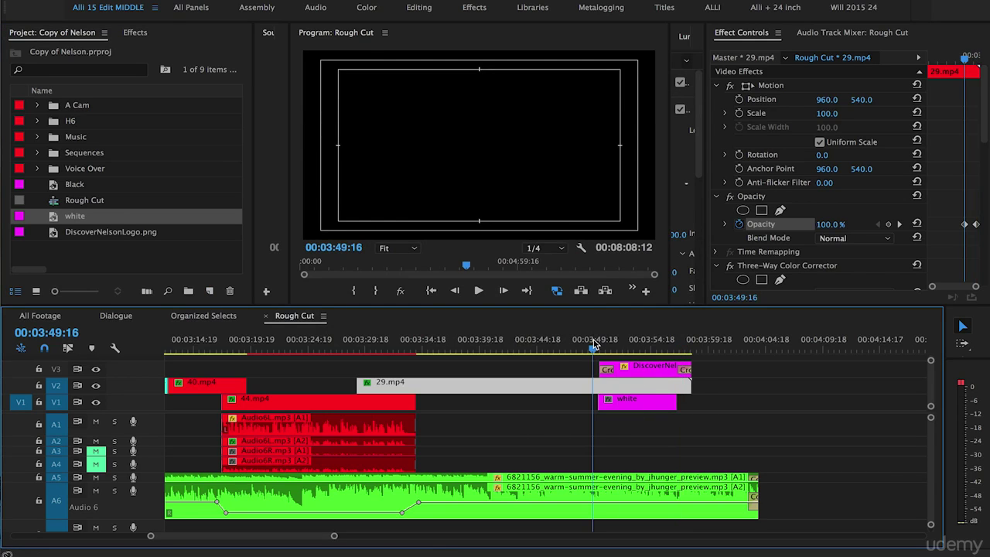
pyautogui.press('space')
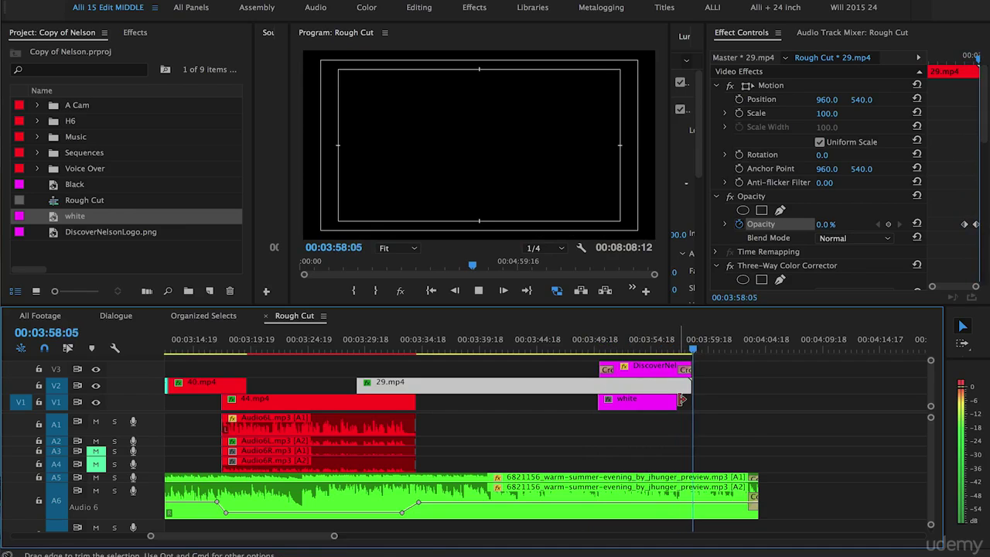
# - Extend the white clip's end on V1 to the end of 29.mp4 and preview the frame at 00:03:57:20
pyautogui.click(647, 341)
pyautogui.moveTo(647, 340); pyautogui.dragTo(688, 351)
pyautogui.moveTo(680, 402); pyautogui.dragTo(691, 402)
pyautogui.moveTo(686, 350)
pyautogui.mouseDown()
pyautogui.moveTo(648, 350)
pyautogui.moveTo(686, 349)
pyautogui.mouseUp()
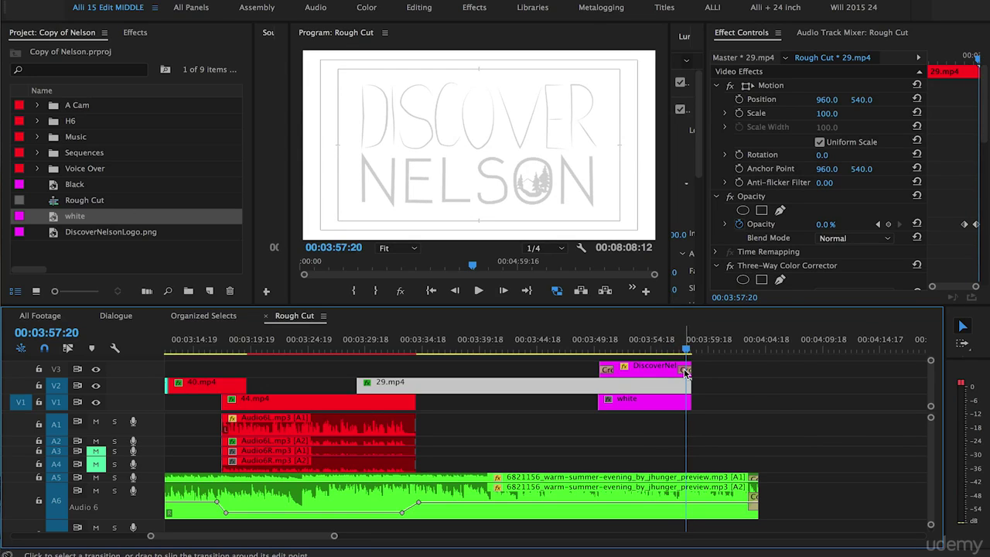
# - Delete the Cross Dissolve at the end of the logo clip and check the last frames up to 00:03:58:05
pyautogui.click(685, 372)
pyautogui.hotkey('ctrl', 's')
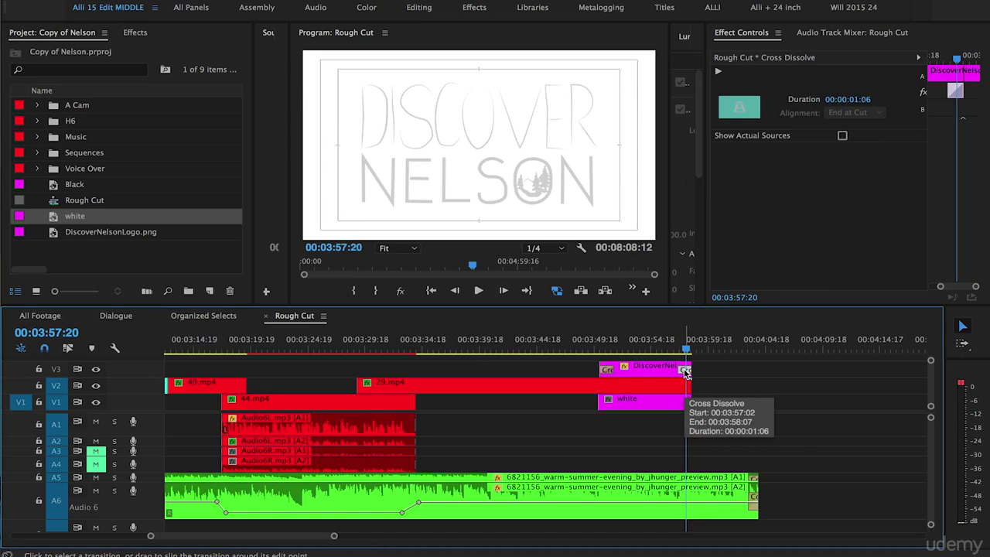
pyautogui.click(690, 348)
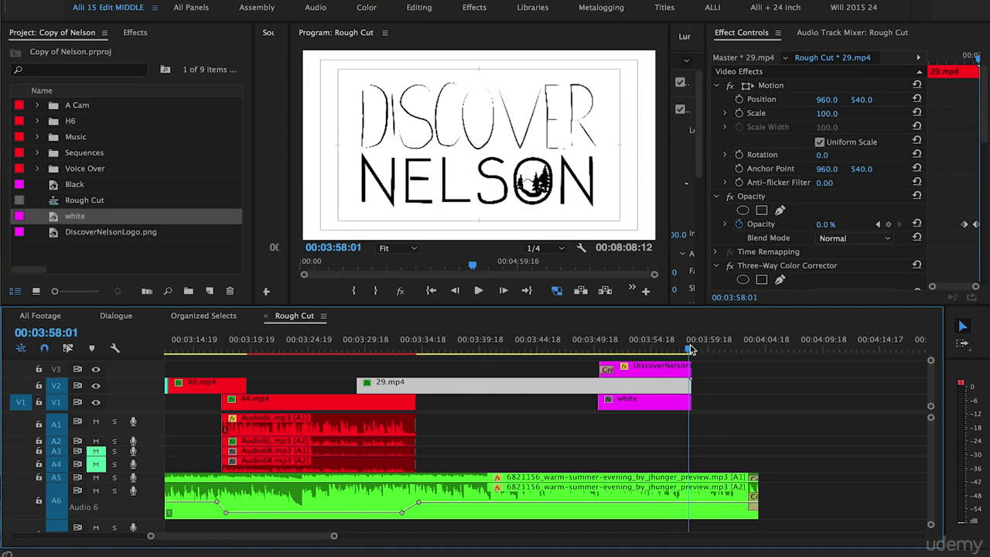
pyautogui.moveTo(691, 349); pyautogui.dragTo(693, 350)
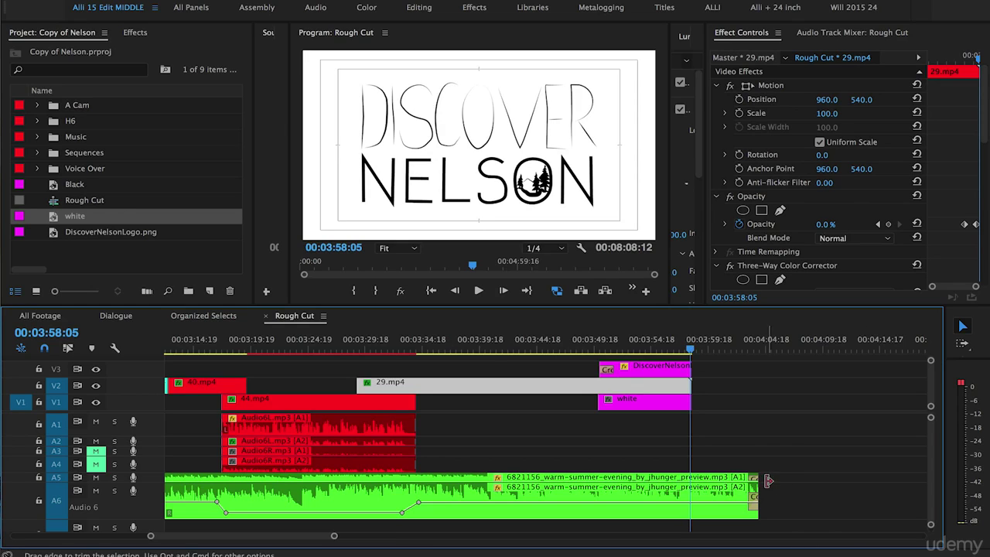
# - Trim the A5 and A6 music to the end of 29.mp4, lengthen both Constant Power fades back to the white clip's start, and play back
pyautogui.moveTo(788, 463); pyautogui.dragTo(691, 487)
pyautogui.click(660, 349)
pyautogui.press('=')
pyautogui.press('=')
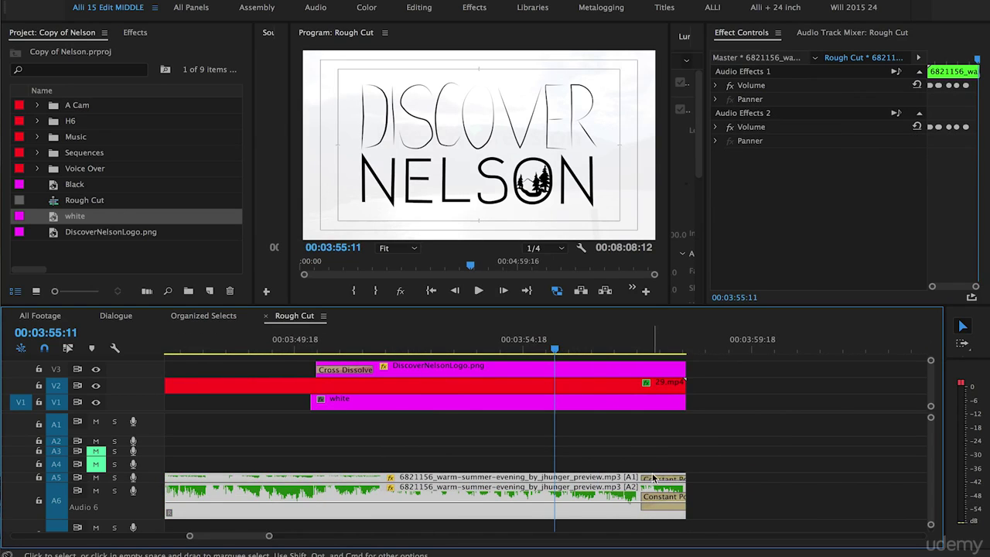
pyautogui.moveTo(642, 495); pyautogui.dragTo(311, 486)
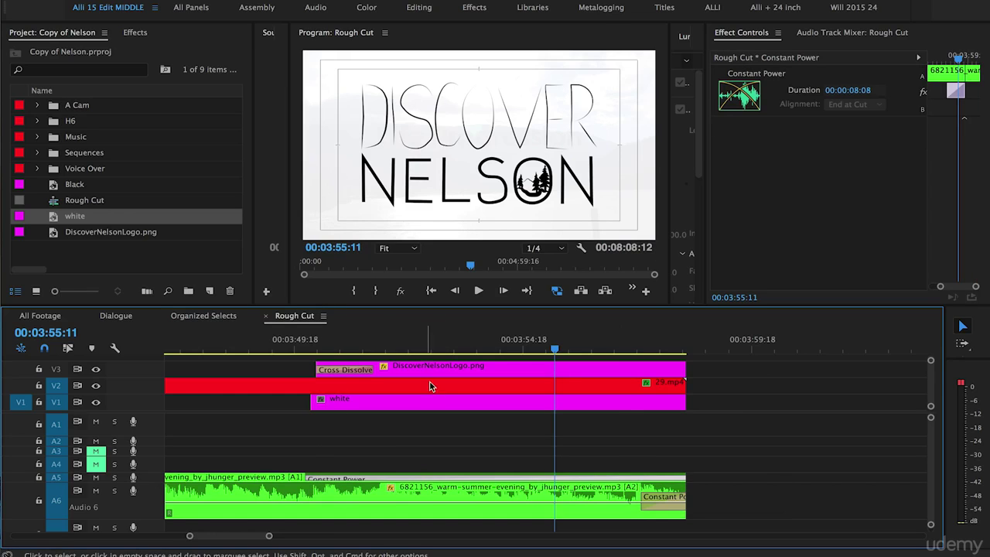
pyautogui.moveTo(643, 499); pyautogui.dragTo(309, 504)
pyautogui.press('space')
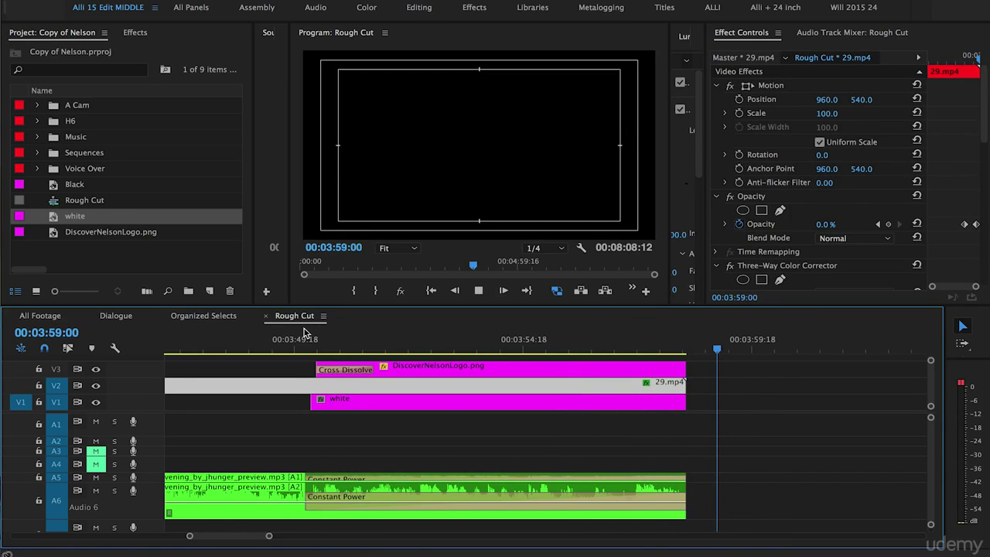
pyautogui.press('space')
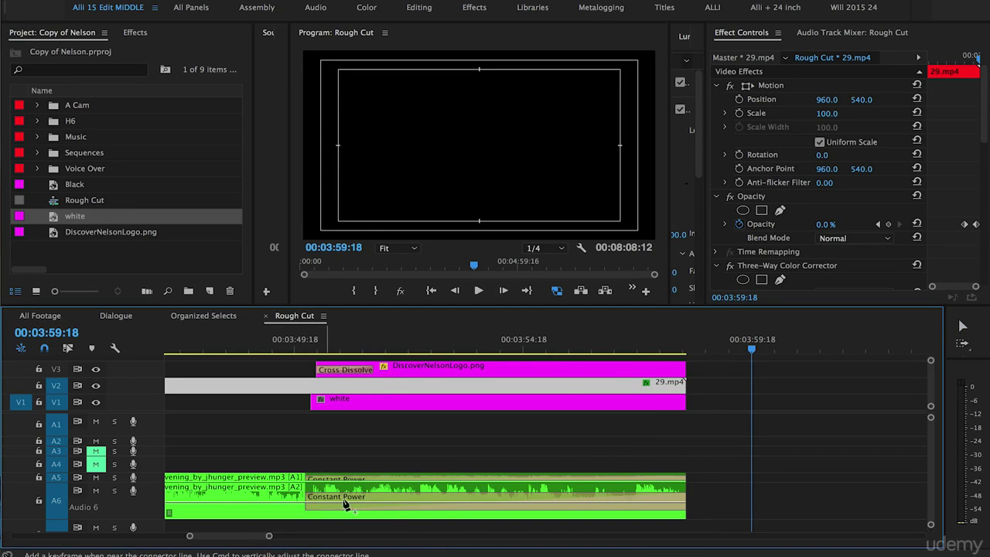
# - Add volume keyframes to the A6 and A5 music at the fade's start and clip's end, lowering the end keyframes to ramp the volume down
pyautogui.click(308, 505)
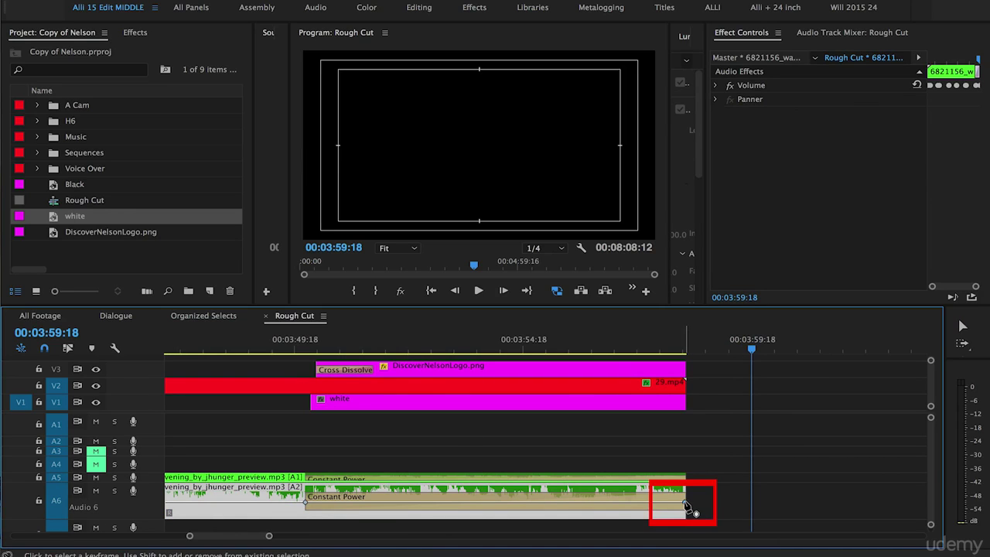
pyautogui.moveTo(687, 507); pyautogui.dragTo(687, 516)
pyautogui.moveTo(158, 472); pyautogui.dragTo(163, 438)
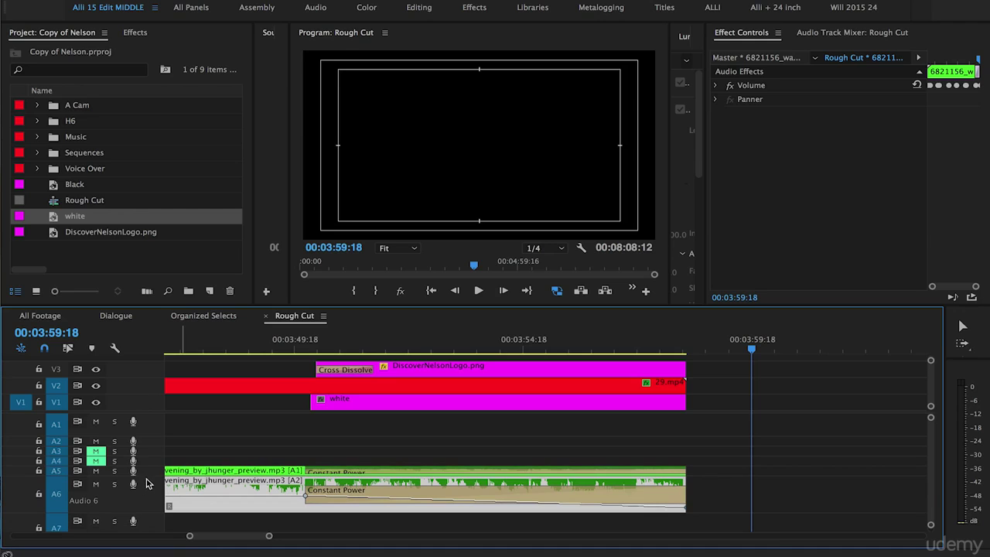
pyautogui.moveTo(148, 476); pyautogui.dragTo(149, 502)
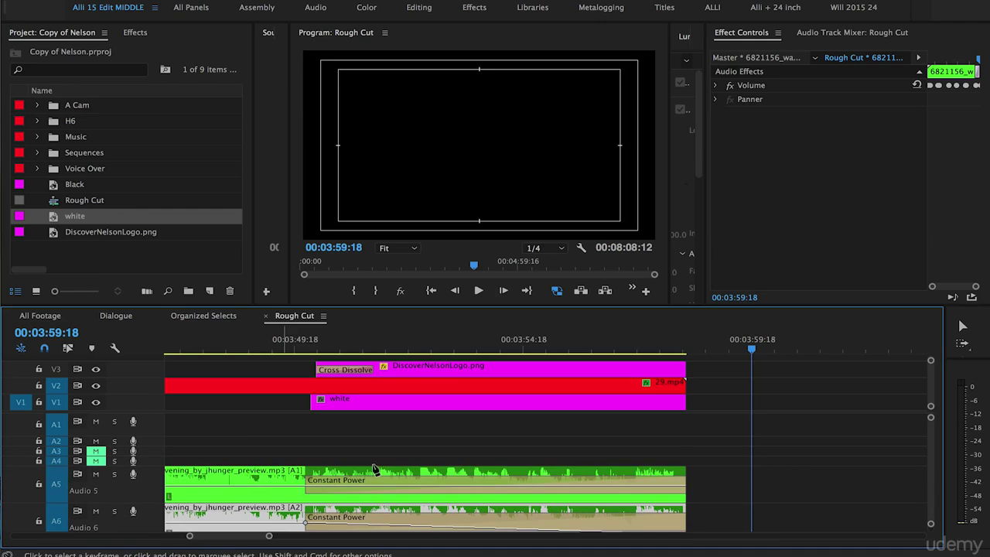
pyautogui.click(303, 486)
pyautogui.moveTo(685, 488); pyautogui.dragTo(685, 524)
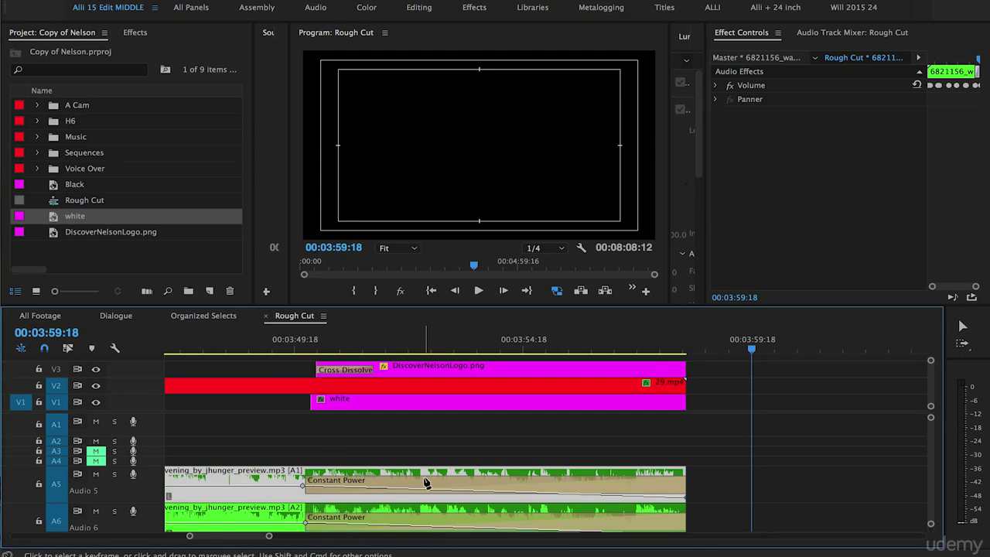
# - Play back the closing logo fade with the music fade-out from the fade's start and review the wider timeline
pyautogui.click(307, 350)
pyautogui.press('space')
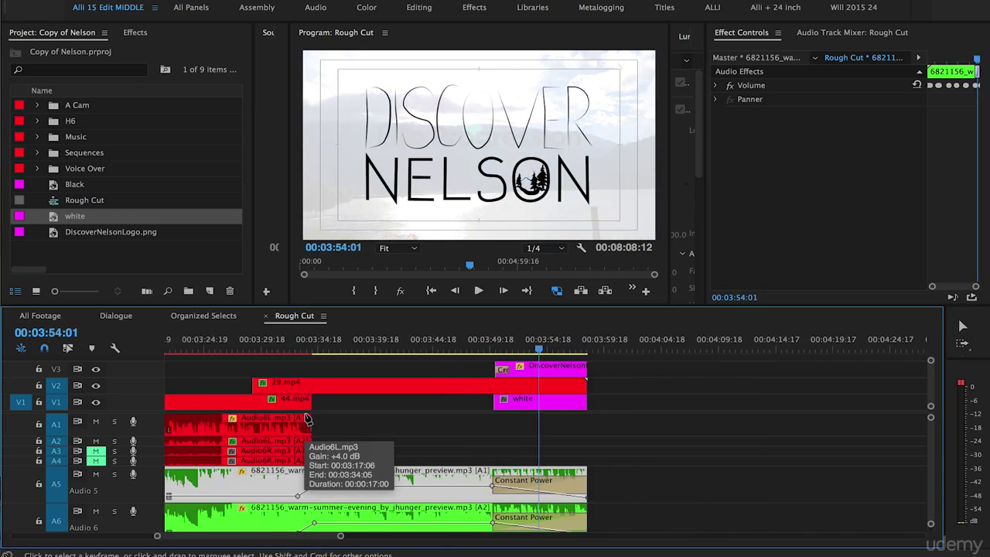
pyautogui.press('-')
pyautogui.press('-')
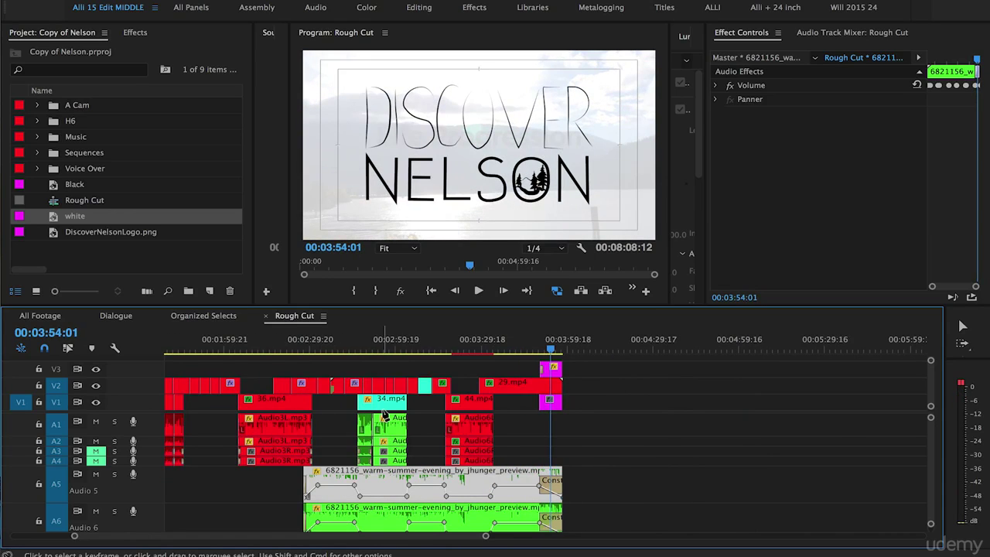
# - Place DiscoverNelsonLogo.png on V3 at the very start of the sequence, above 1.mp4, and select it
pyautogui.press('-')
pyautogui.press('-')
pyautogui.press('-')
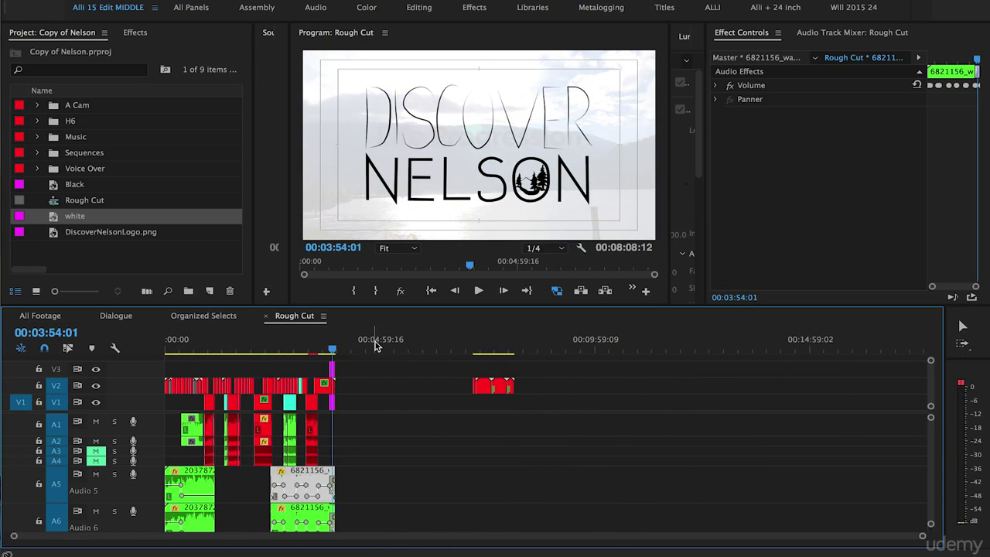
pyautogui.press('Home')
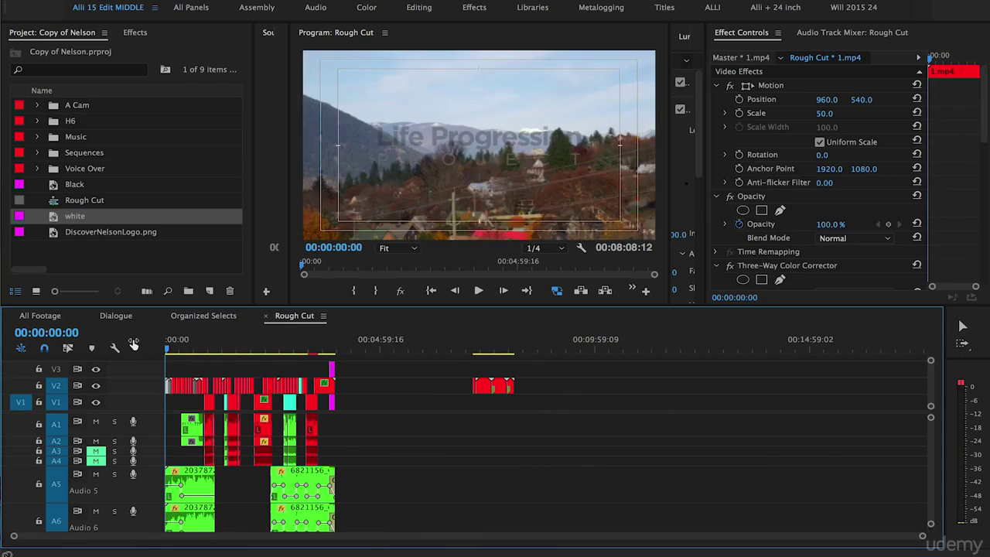
pyautogui.press('=')
pyautogui.press('=')
pyautogui.press('=')
pyautogui.press('=')
pyautogui.press('=')
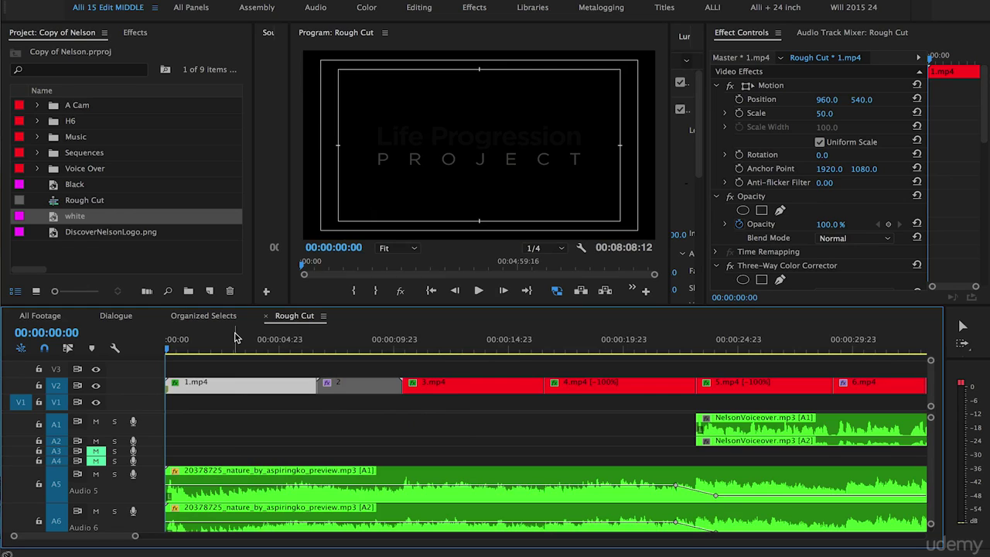
pyautogui.press('=')
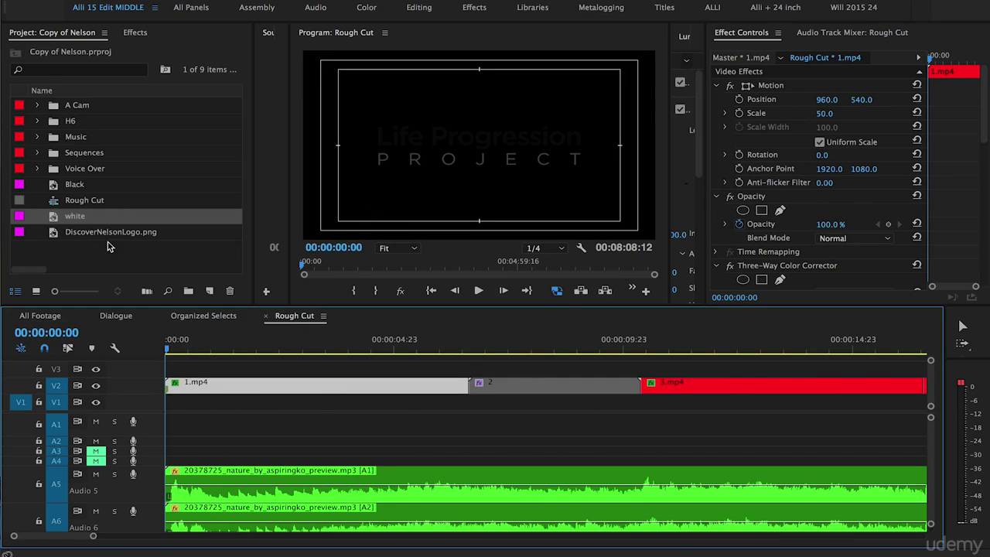
pyautogui.moveTo(55, 236); pyautogui.dragTo(180, 346)
pyautogui.click(265, 372)
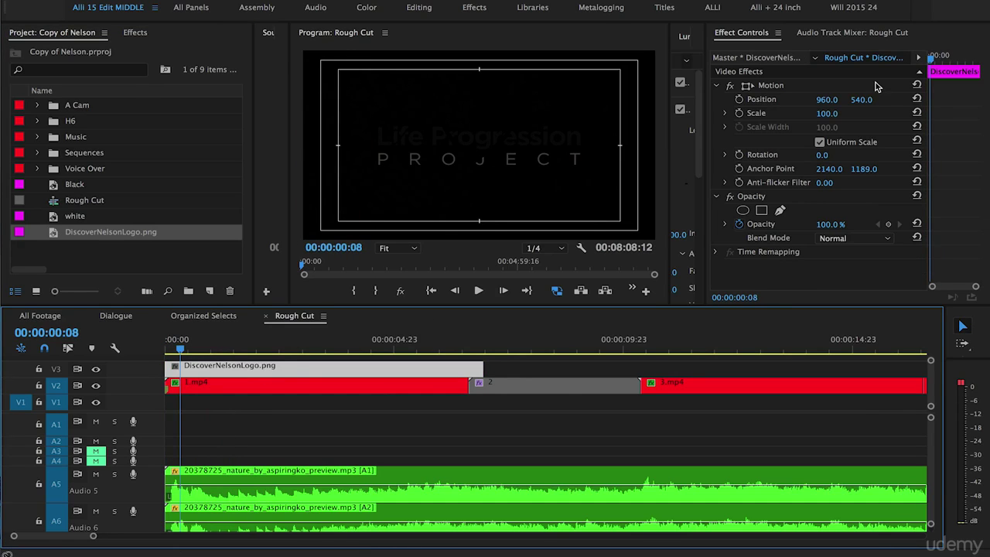
# - Set the opening logo's scale to 25 and scrub through the first shot to check it
pyautogui.click(826, 114)
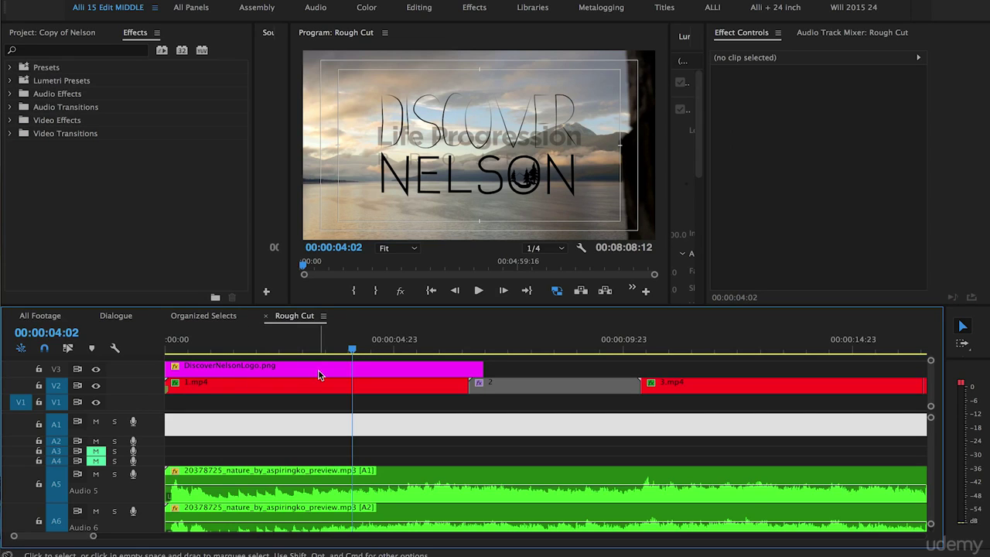
pyautogui.click(217, 365)
pyautogui.moveTo(353, 349); pyautogui.dragTo(418, 373)
pyautogui.press('Home')
pyautogui.moveTo(175, 349); pyautogui.dragTo(236, 356)
pyautogui.press('Up')
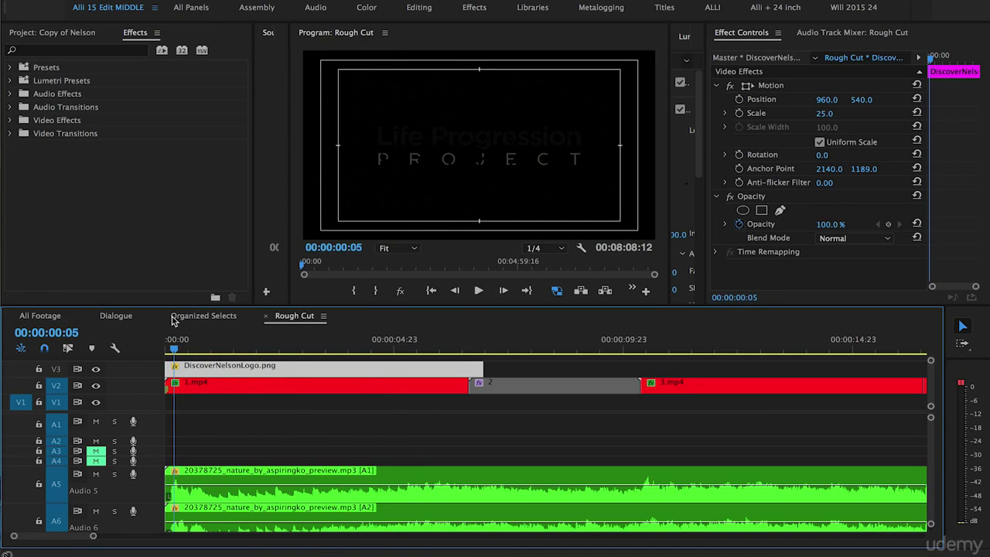
# - Apply the Invert video effect to the opening logo clip and play back the first seconds
pyautogui.click(75, 52)
pyautogui.write('invert')
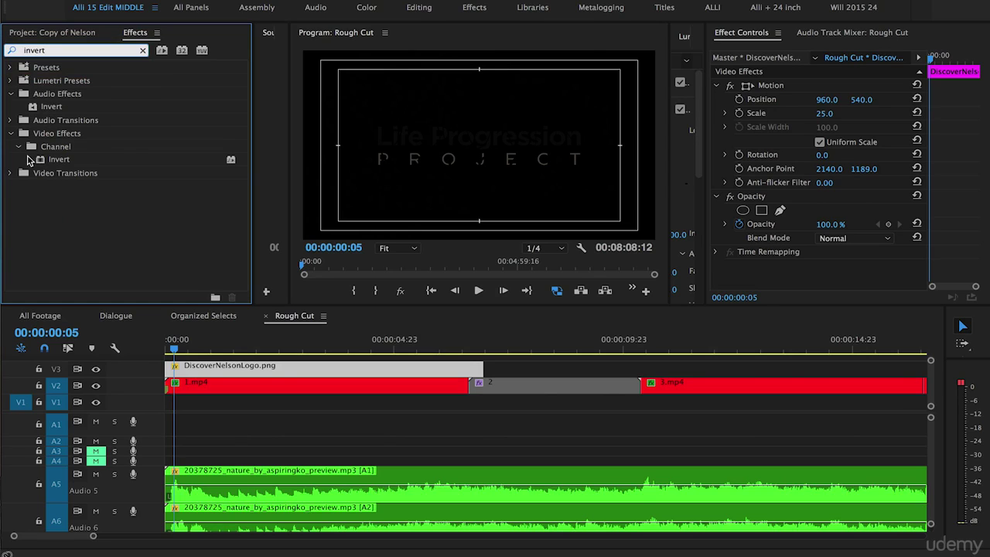
pyautogui.moveTo(44, 160); pyautogui.dragTo(199, 370)
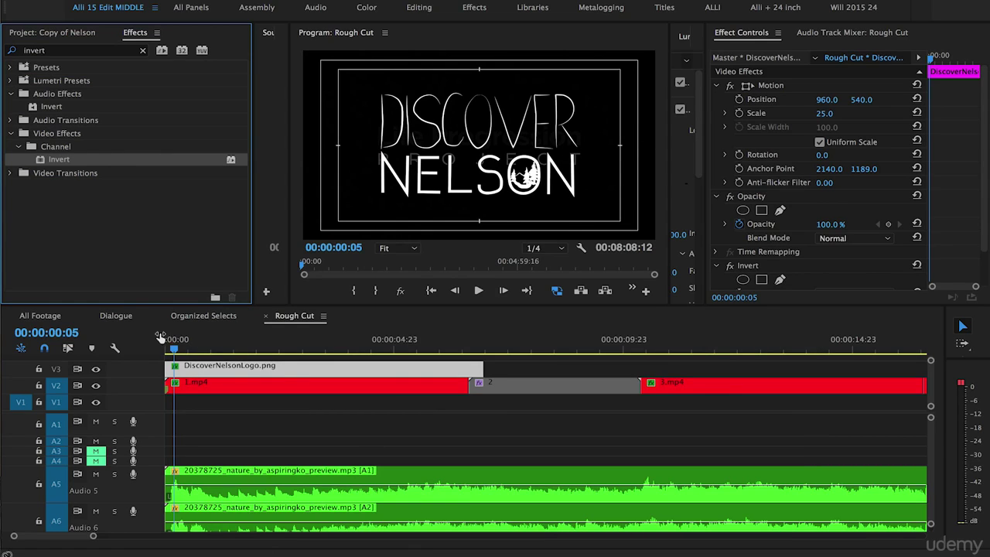
pyautogui.click(132, 350)
pyautogui.press('space')
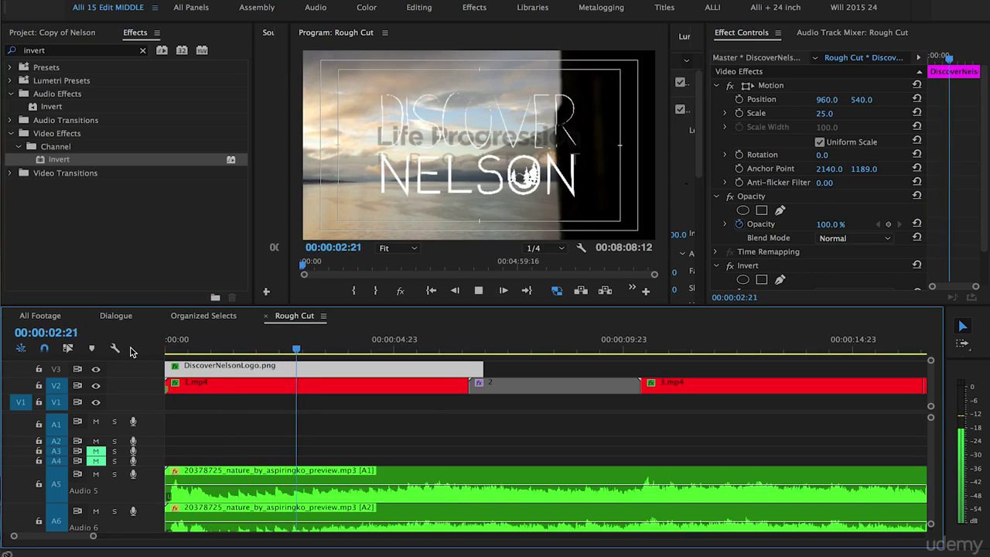
pyautogui.press('space')
pyautogui.moveTo(361, 332); pyautogui.dragTo(240, 379)
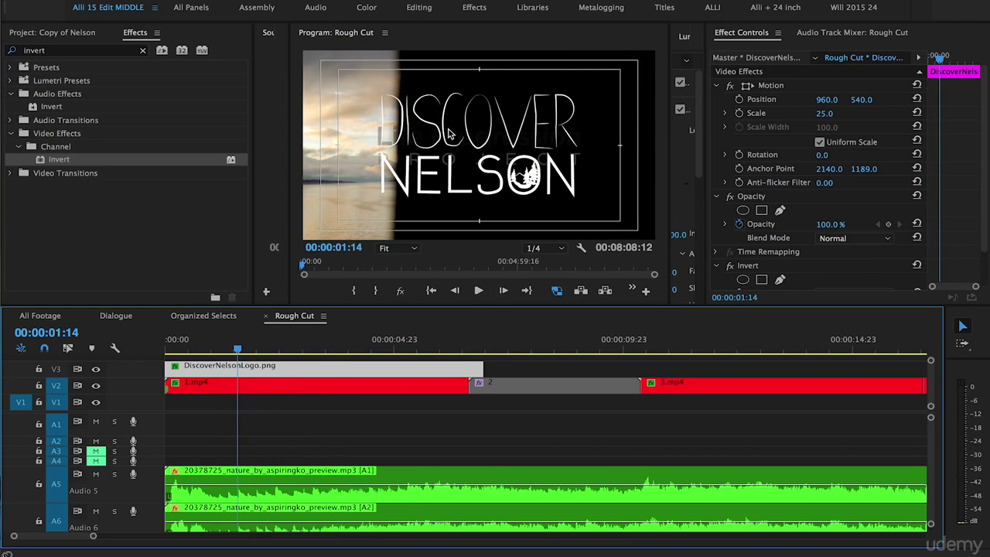
# - Trim the opening logo clip to the end of 1.mp4 and start Position keyframing on it at 00:00:00:20
pyautogui.click(207, 348)
pyautogui.moveTo(487, 369); pyautogui.dragTo(467, 371)
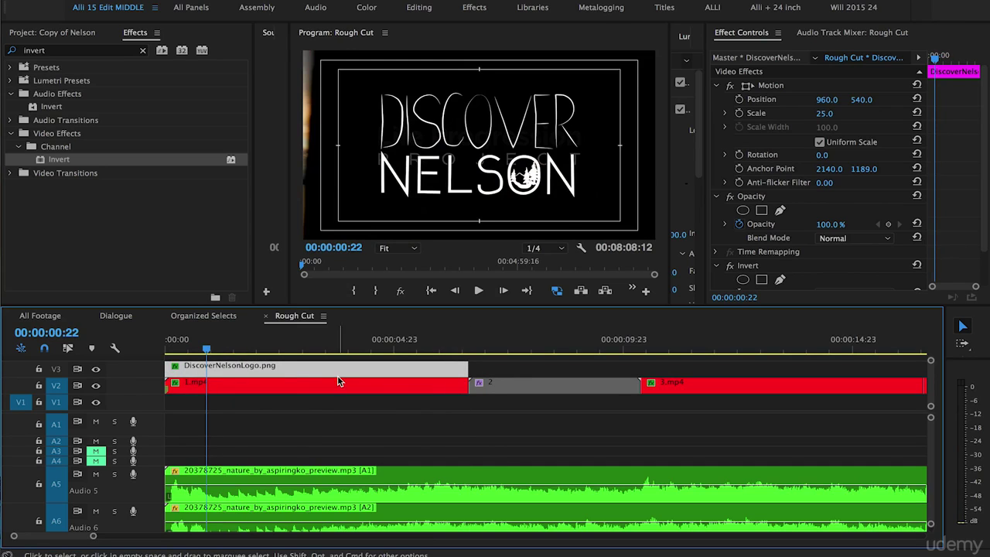
pyautogui.press('Left')
pyautogui.press('Left')
pyautogui.press('Left')
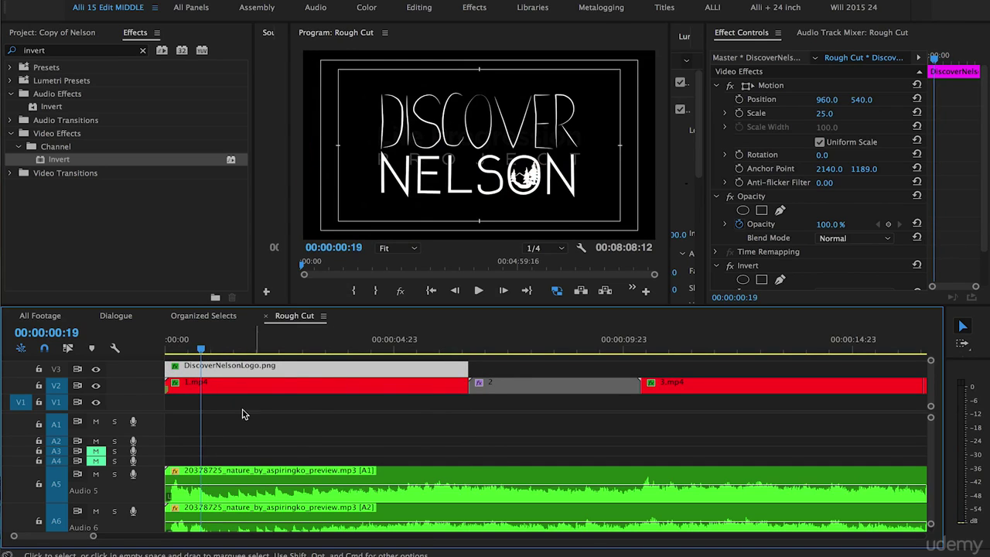
pyautogui.press('Right')
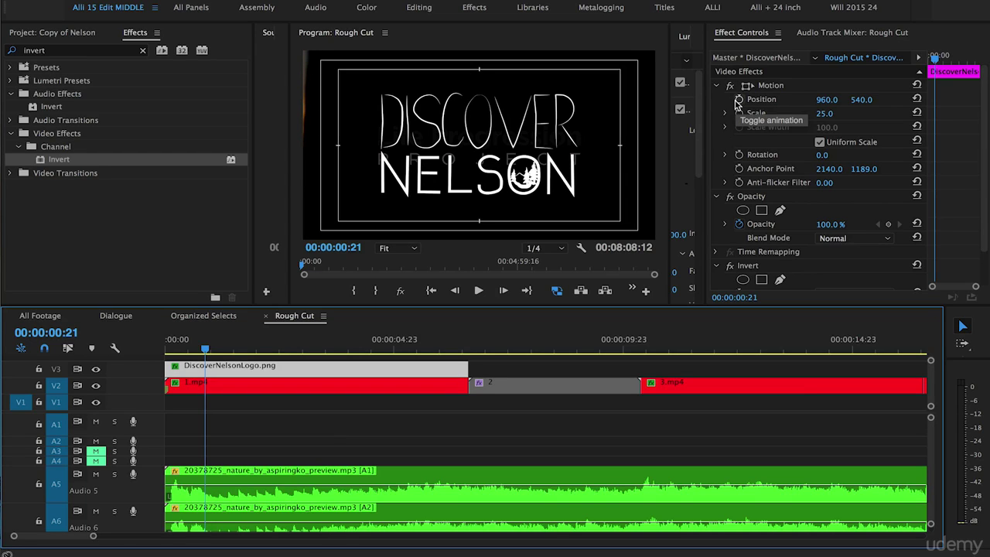
pyautogui.press('Left')
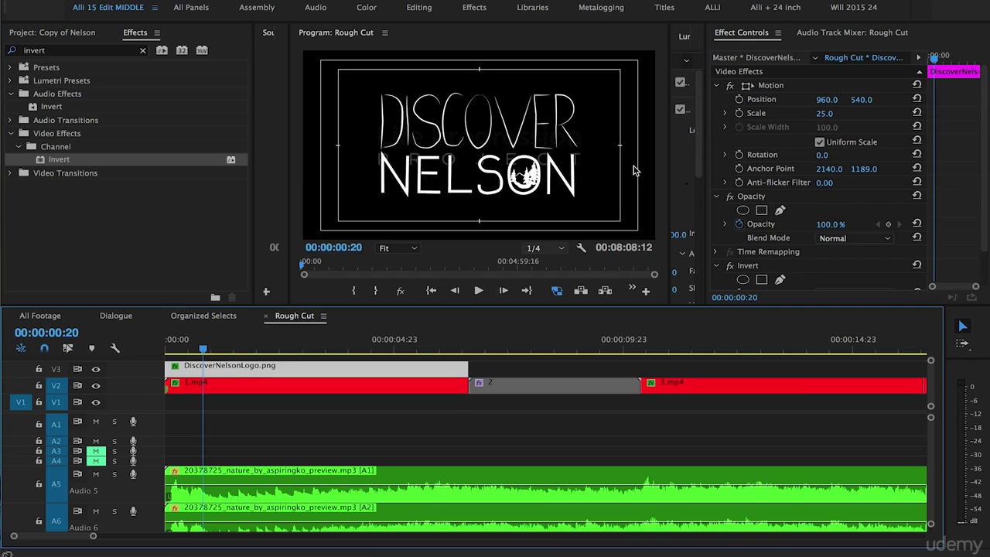
pyautogui.click(741, 100)
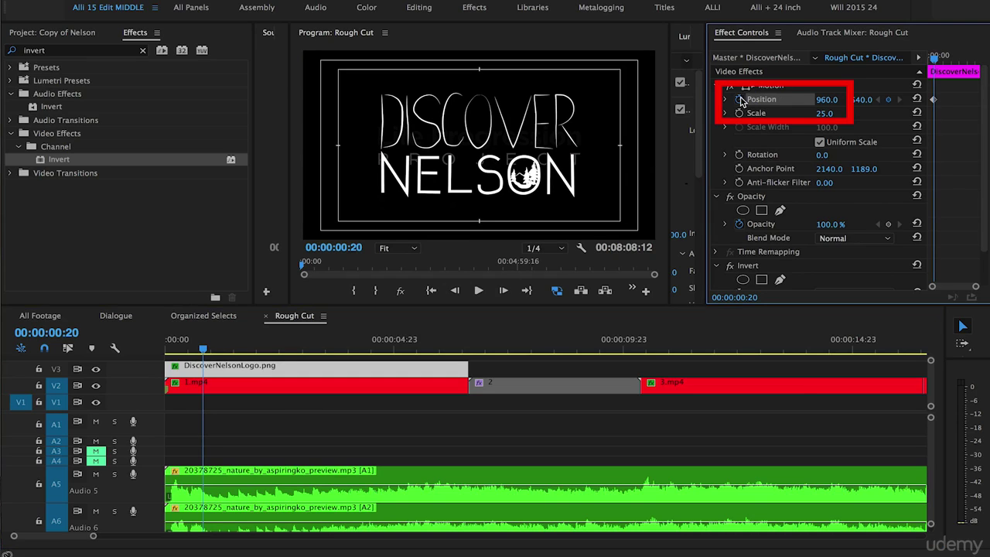
# - Add a Position keyframe at 00:00:04:14 with the logo's horizontal value at 2531, sliding it out of the frame
pyautogui.press('Right')
pyautogui.press('Right')
pyautogui.press('Right')
pyautogui.press('Right')
pyautogui.press('Right')
pyautogui.press('Right')
pyautogui.press('Right')
pyautogui.press('Right')
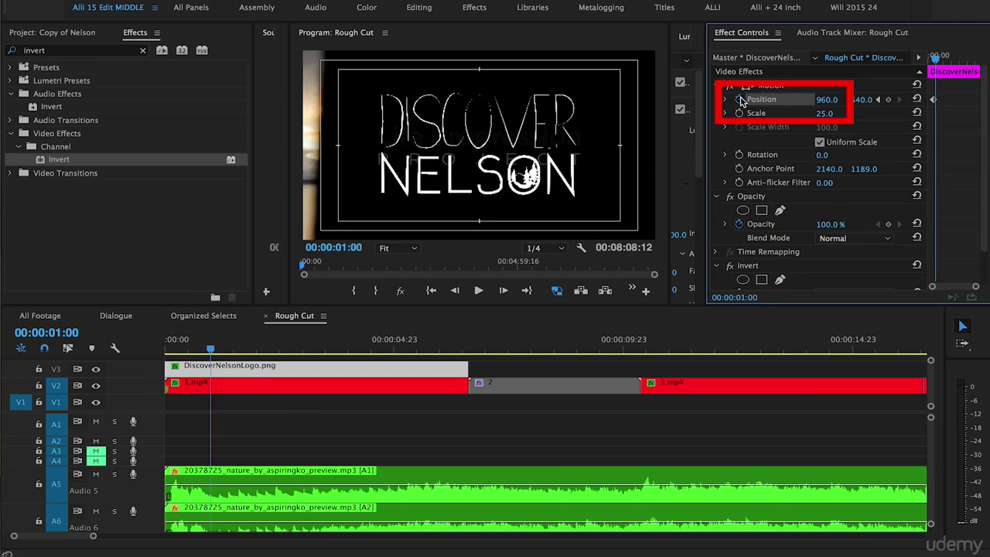
pyautogui.press('Right')
pyautogui.press('Right')
pyautogui.press('Right')
pyautogui.press('Right')
pyautogui.press('Right')
pyautogui.press('Right')
pyautogui.press('Right')
pyautogui.press('Right')
pyautogui.press('Right')
pyautogui.press('Right')
pyautogui.press('Right')
pyautogui.press('Right')
pyautogui.press('Right')
pyautogui.press('Right')
pyautogui.press('Right')
pyautogui.press('Right')
pyautogui.press('Right')
pyautogui.press('Right')
pyautogui.press('Right')
pyautogui.press('Right')
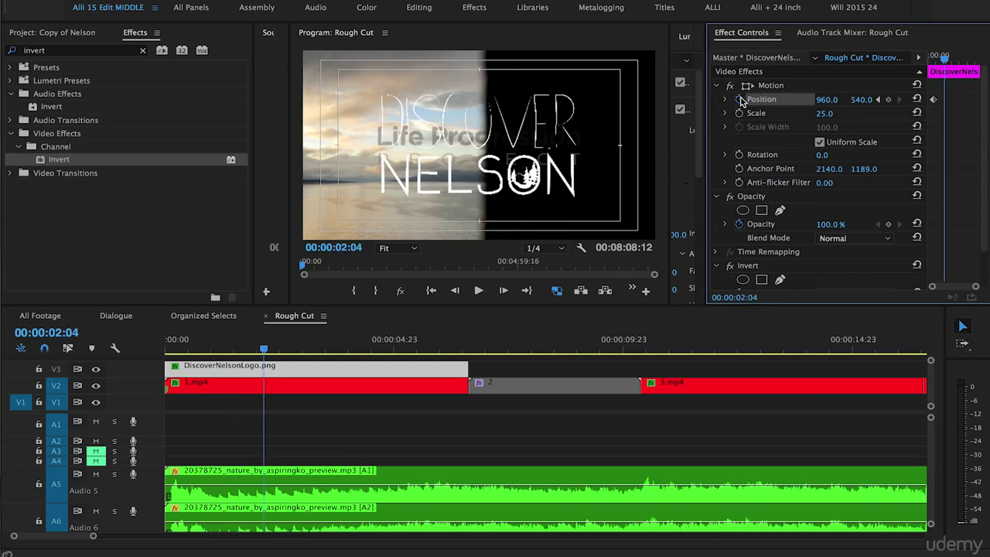
pyautogui.press('Right')
pyautogui.press('Right')
pyautogui.press('Right')
pyautogui.press('Right')
pyautogui.press('Right')
pyautogui.press('Right')
pyautogui.press('Right')
pyautogui.press('Right')
pyautogui.press('Right')
pyautogui.press('Right')
pyautogui.press('Right')
pyautogui.press('Right')
pyautogui.press('Right')
pyautogui.press('Right')
pyautogui.press('Right')
pyautogui.press('Right')
pyautogui.press('Right')
pyautogui.press('Right')
pyautogui.press('Right')
pyautogui.press('Right')
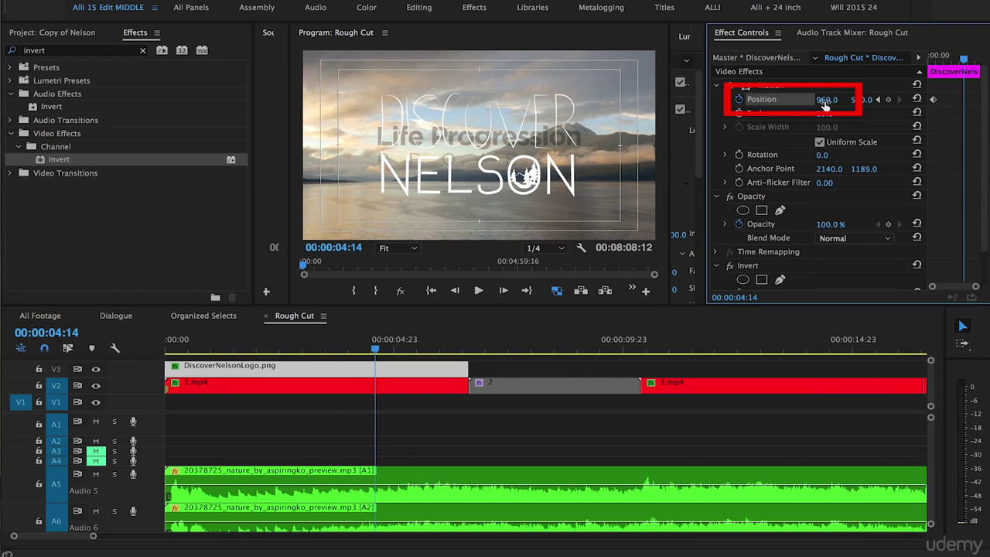
pyautogui.moveTo(827, 99); pyautogui.dragTo(988, 99)
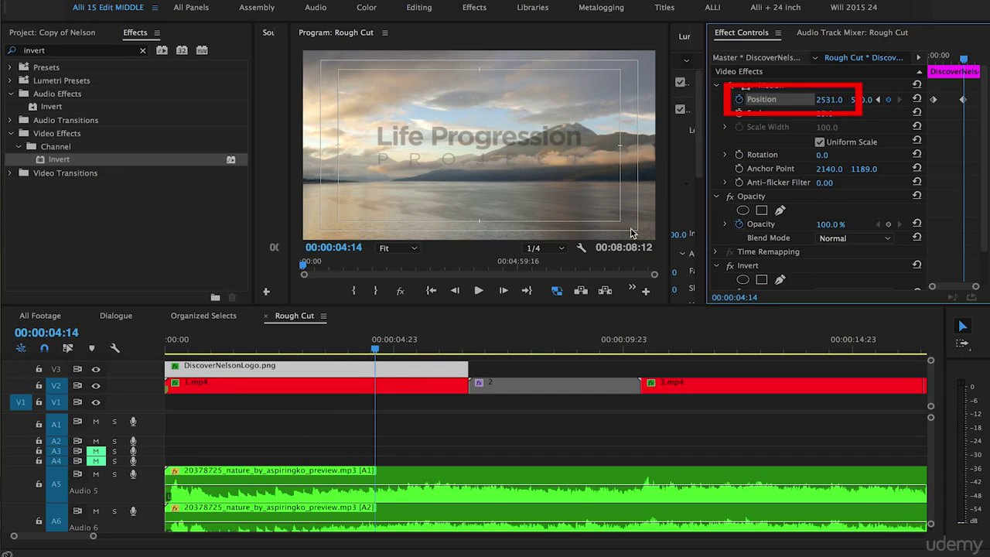
# - Play back the logo's slide across the opening shot from the sequence start
pyautogui.moveTo(196, 350); pyautogui.dragTo(105, 353)
pyautogui.press('space')
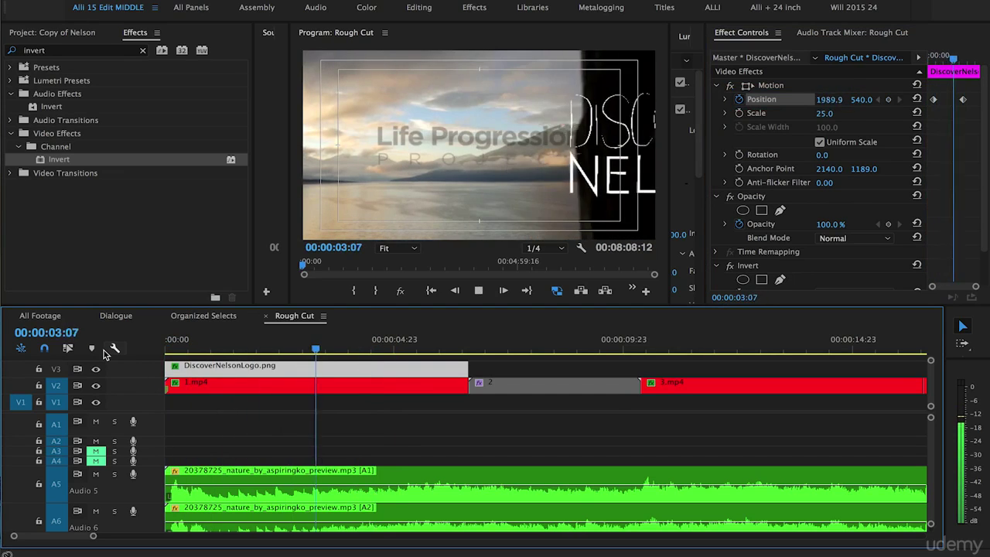
pyautogui.press('space')
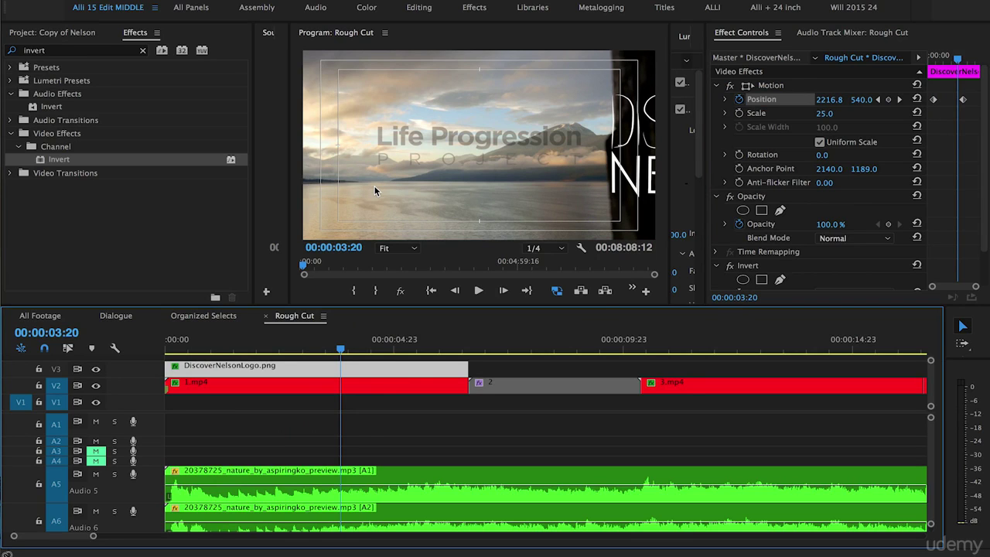
# - Select the second Position keyframe and step through the frames between 00:00:03:20 and 00:00:04:14 to examine the logo's exit
pyautogui.click(964, 102)
pyautogui.press('Right')
pyautogui.press('Right')
pyautogui.press('Right')
pyautogui.press('Right')
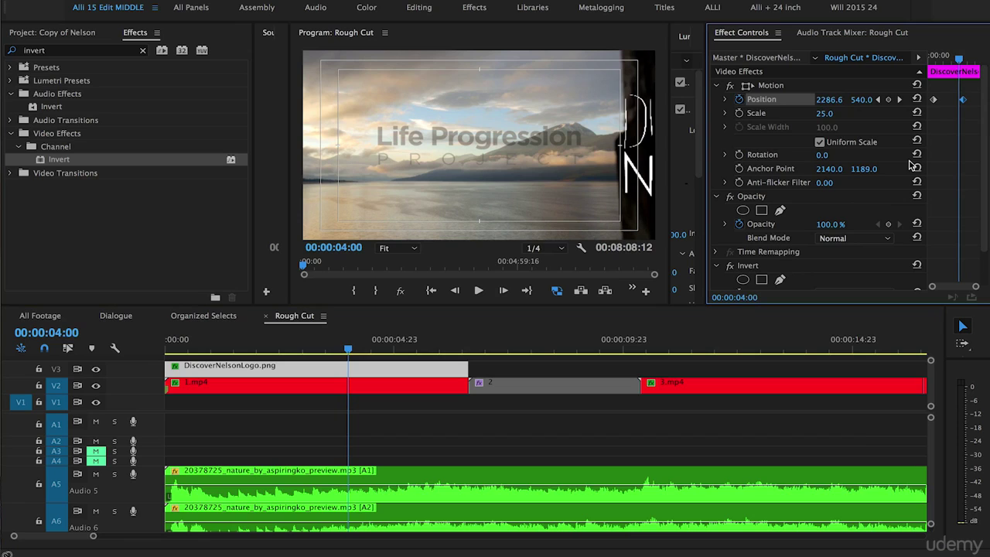
pyautogui.press('Right')
pyautogui.press('Right')
pyautogui.press('Right')
pyautogui.press('Right')
pyautogui.press('Right')
pyautogui.press('Right')
pyautogui.press('Right')
pyautogui.press('Right')
pyautogui.press('Right')
pyautogui.press('Right')
pyautogui.press('Right')
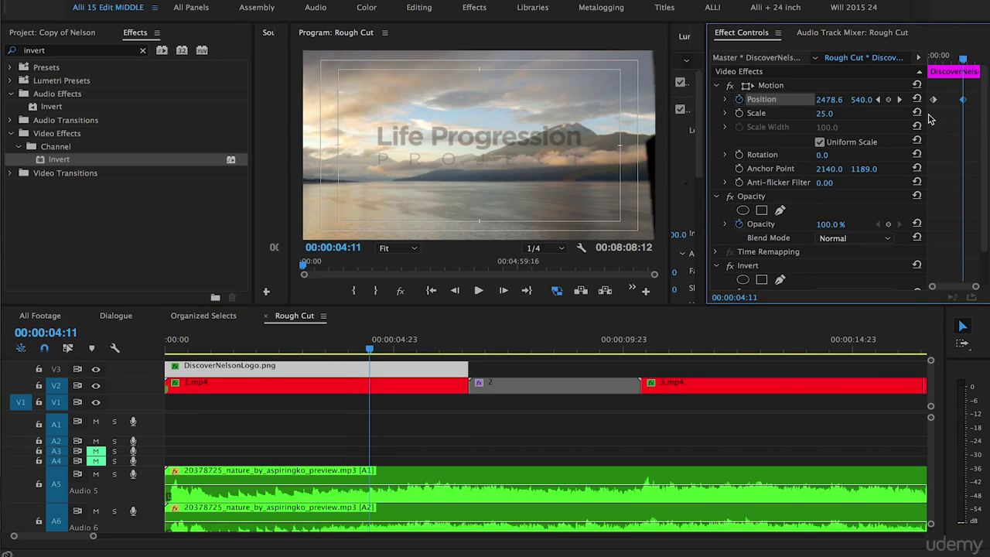
pyautogui.press('Right')
pyautogui.press('Right')
pyautogui.press('Right')
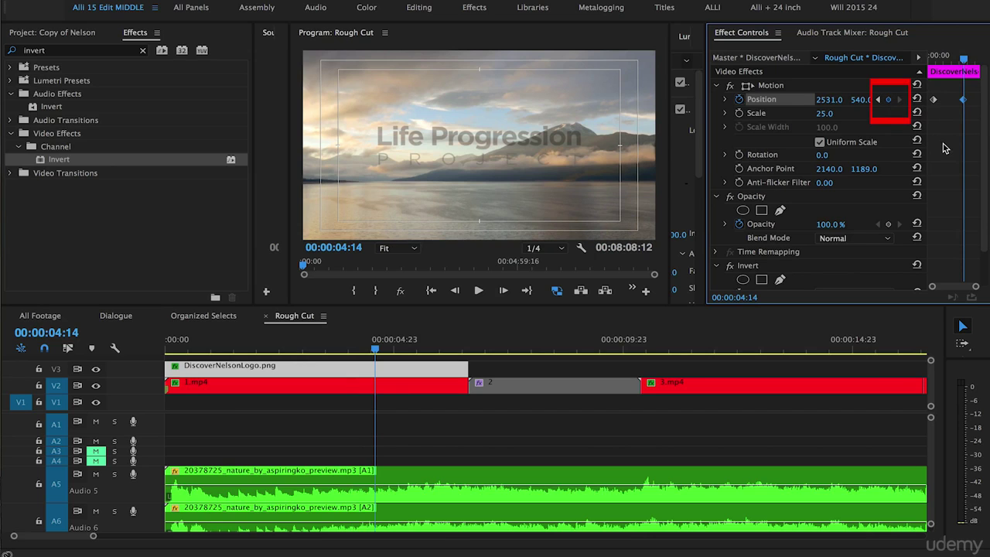
pyautogui.press('Left')
pyautogui.press('Left')
pyautogui.press('Left')
pyautogui.press('Left')
pyautogui.press('Left')
pyautogui.press('Left')
pyautogui.press('Left')
pyautogui.press('Left')
pyautogui.press('Left')
pyautogui.press('Left')
pyautogui.press('Left')
pyautogui.press('Left')
pyautogui.press('Left')
pyautogui.press('Left')
pyautogui.press('Left')
pyautogui.press('Left')
pyautogui.press('Left')
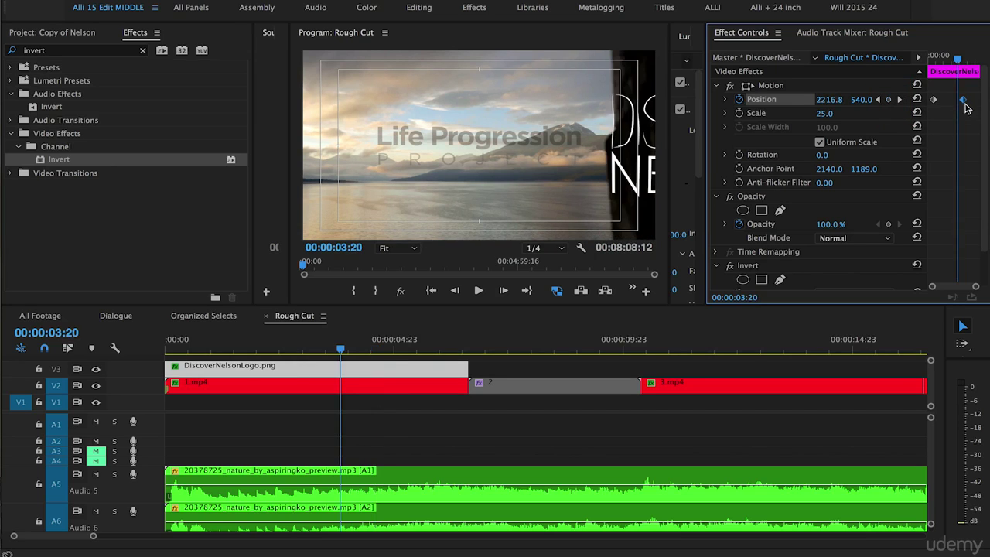
pyautogui.press('Right')
pyautogui.press('Right')
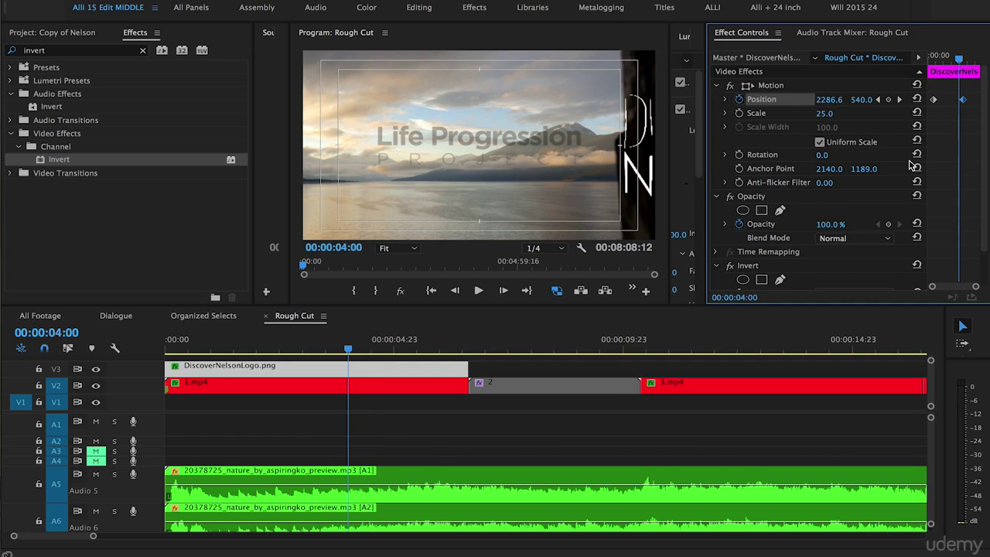
pyautogui.press('Right')
pyautogui.press('Right')
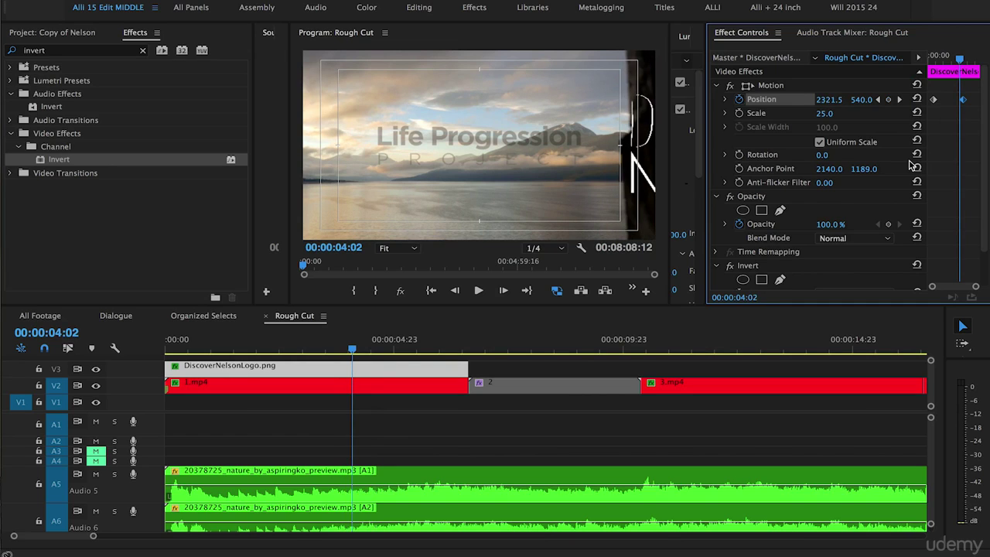
pyautogui.press('Right')
pyautogui.press('Right')
pyautogui.press('Right')
pyautogui.press('Right')
pyautogui.press('Right')
pyautogui.press('Right')
pyautogui.press('Right')
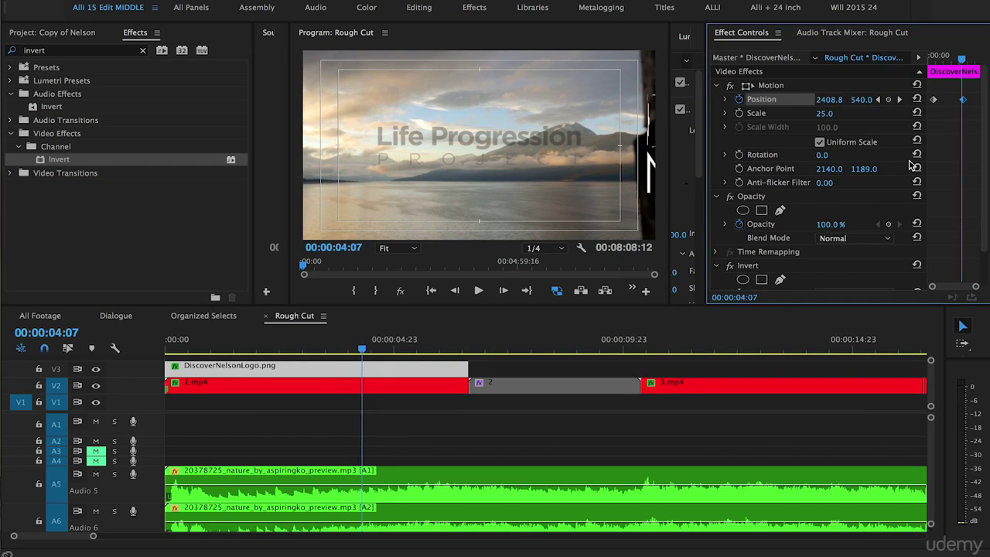
pyautogui.press('Right')
pyautogui.press('Right')
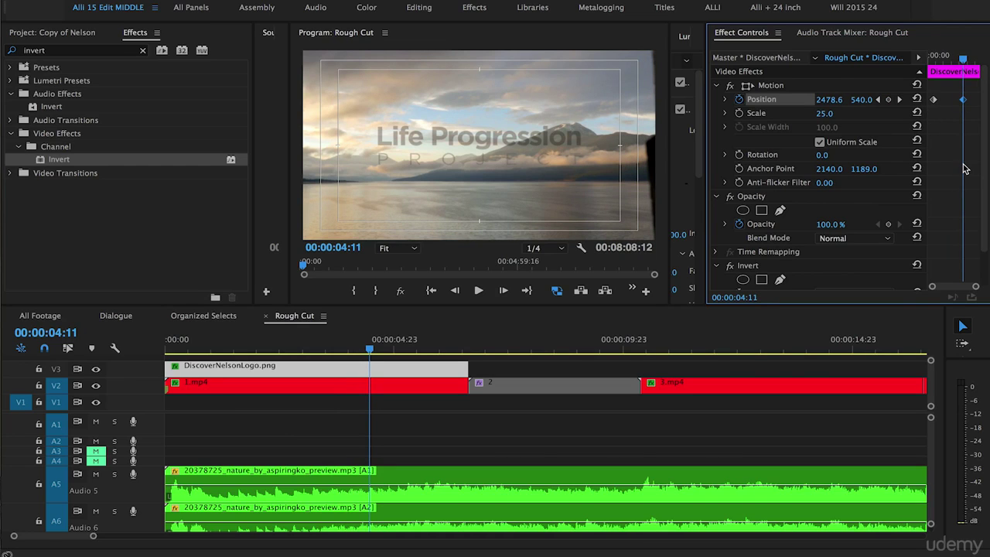
pyautogui.press('Right')
pyautogui.press('Right')
pyautogui.press('Right')
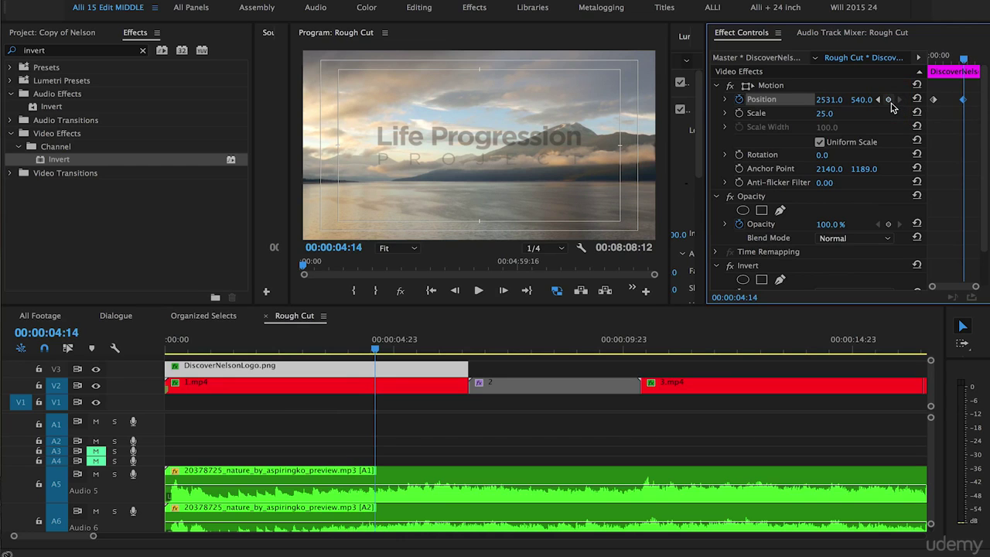
# - Increase the logo's horizontal Position in the keyframe at 00:00:04:14 to speed up its exit, and play back from the start
pyautogui.click(829, 100)
pyautogui.write('40000')
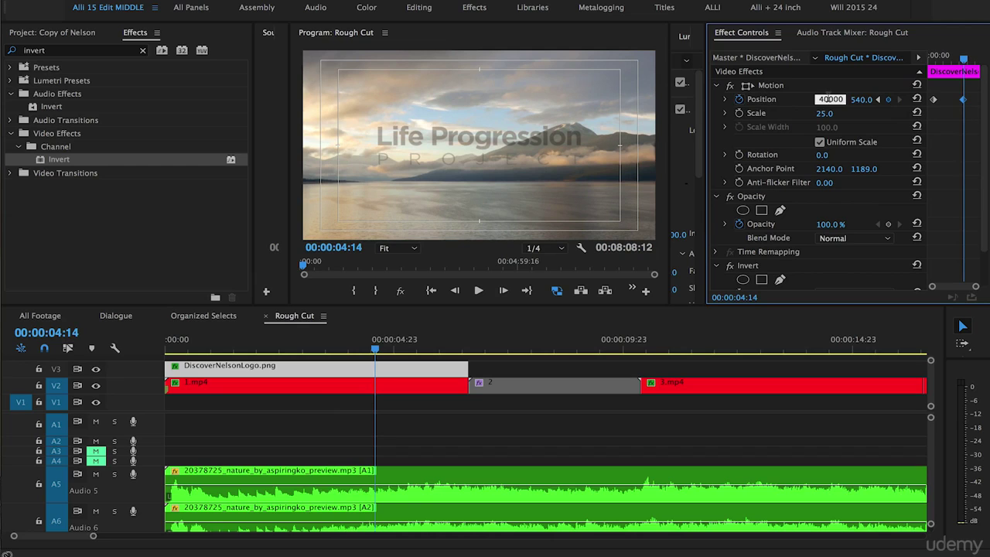
pyautogui.click(561, 375)
pyautogui.moveTo(208, 344); pyautogui.dragTo(94, 350)
pyautogui.press('space')
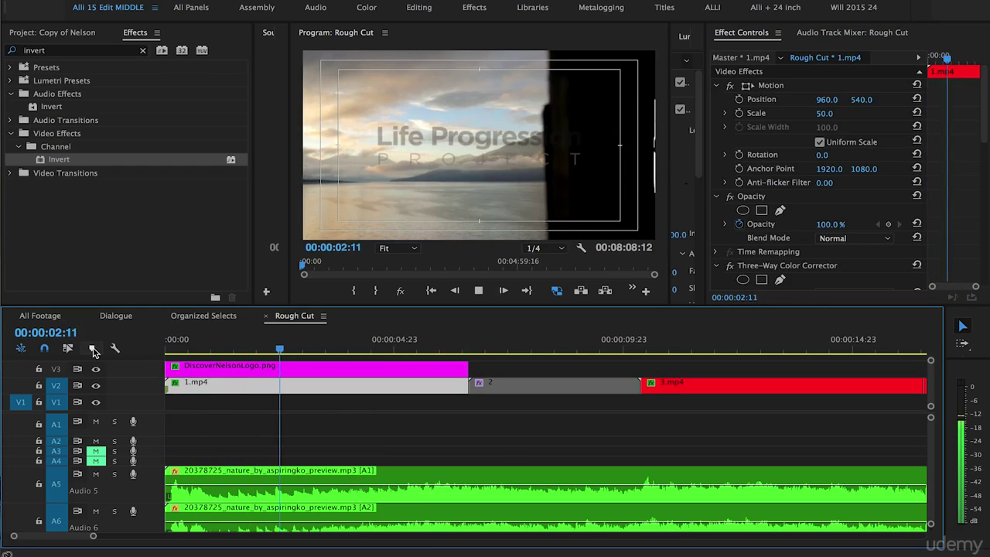
pyautogui.press('space')
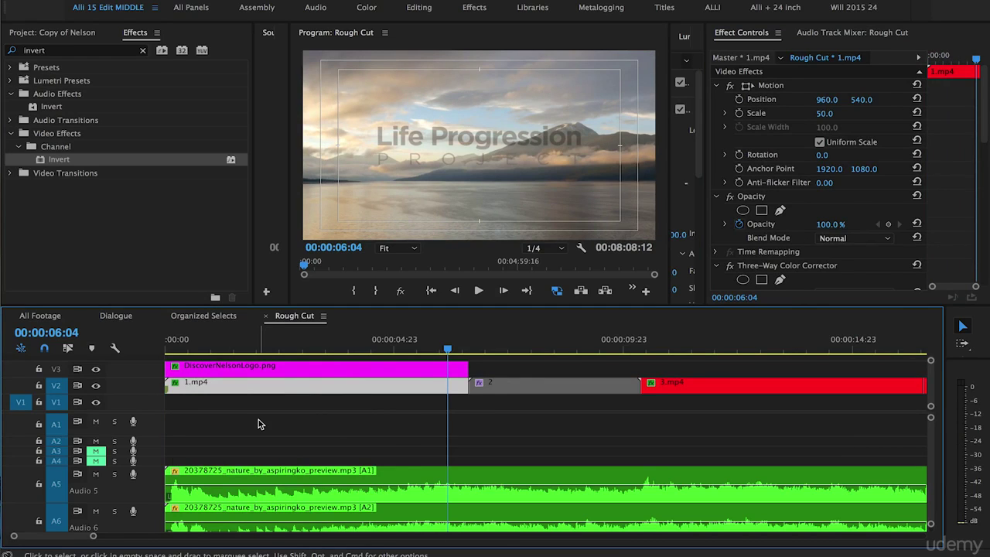
# - Recheck the opening logo at 00:00:00:05, then review the wider timeline and the 12.mp4 interview shot at 00:01:05:07
pyautogui.click(174, 344)
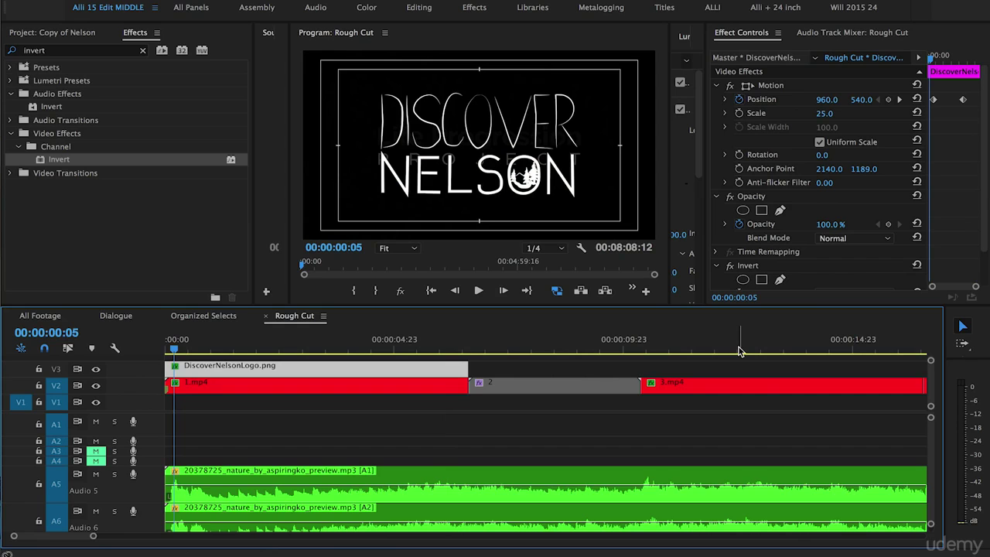
pyautogui.press('-')
pyautogui.press('-')
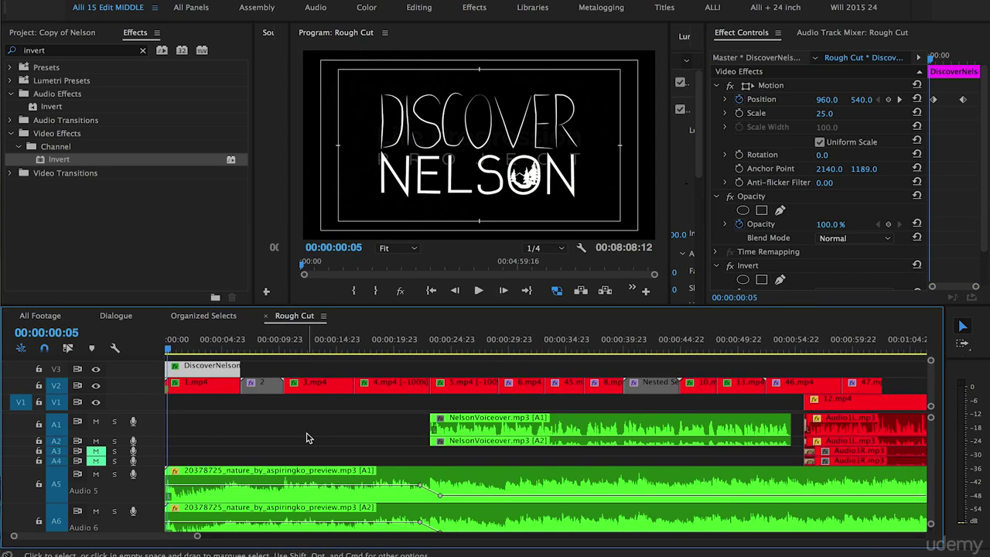
pyautogui.click(307, 438)
pyautogui.press('-')
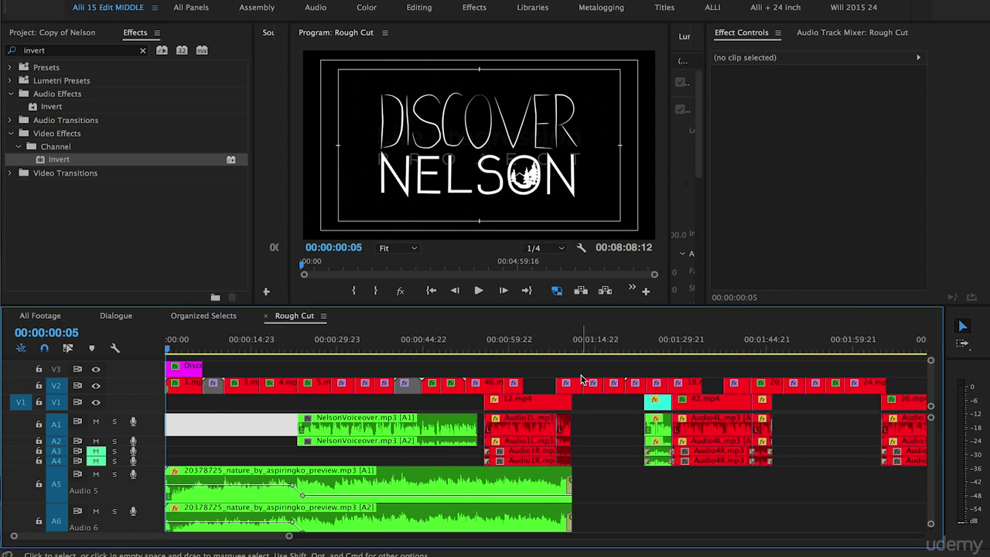
pyautogui.click(540, 349)
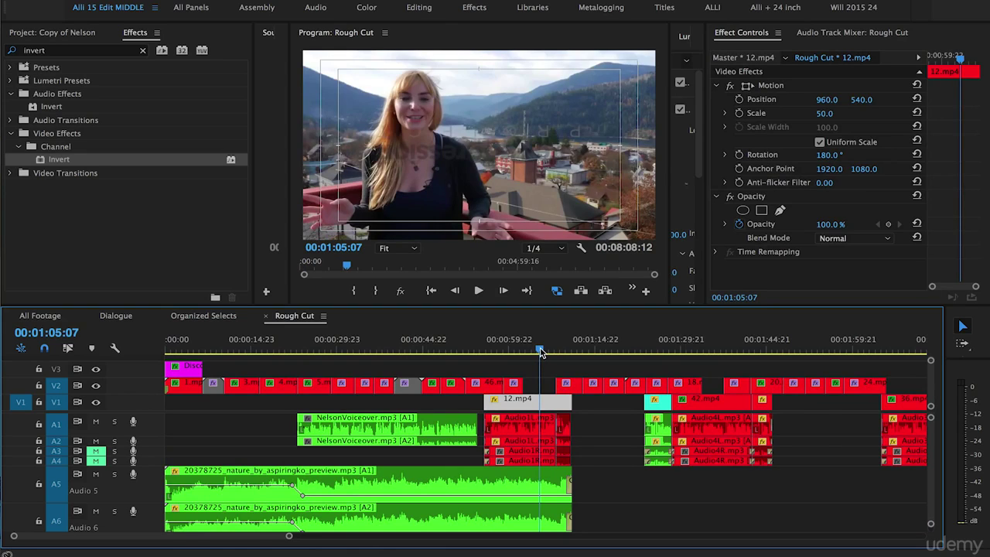